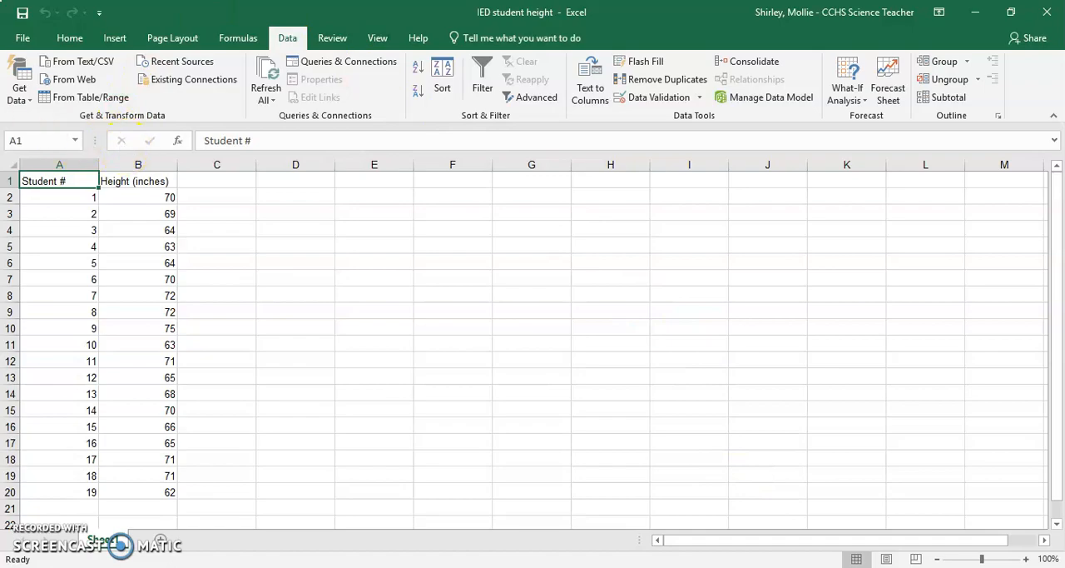
Step: Enable the Analysis ToolPak through the Excel Add-ins options so that the Data Analysis command is available
{"action": "left_click", "coordinate": [25, 38]}
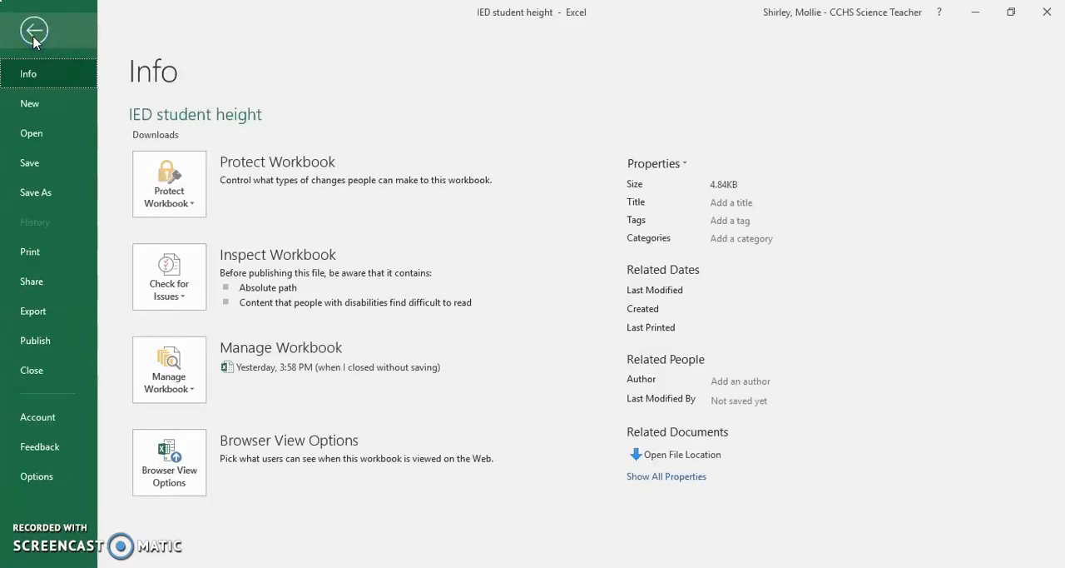
{"action": "left_click", "coordinate": [37, 477]}
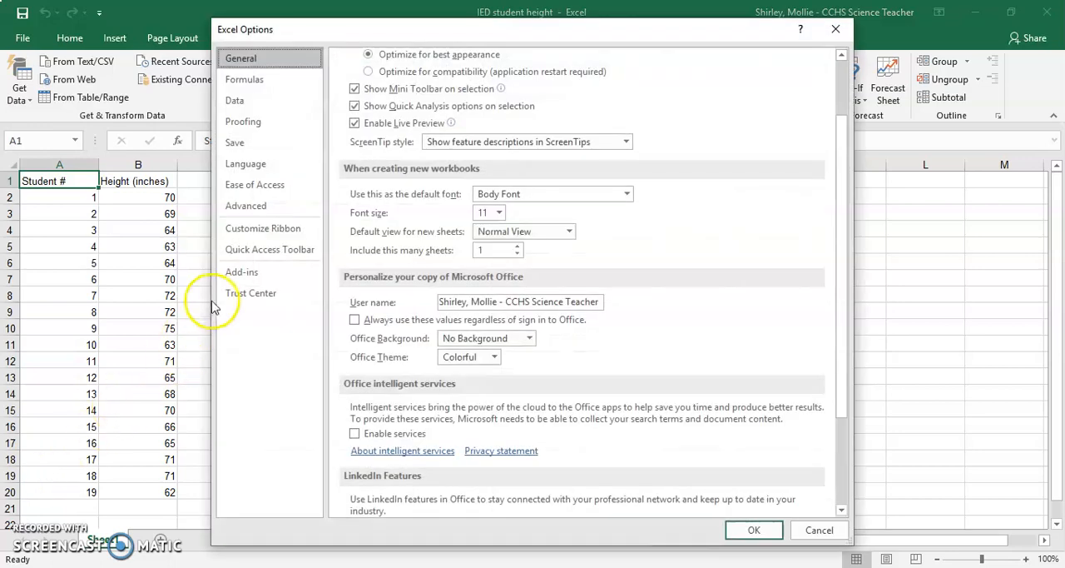
{"action": "left_click", "coordinate": [252, 275]}
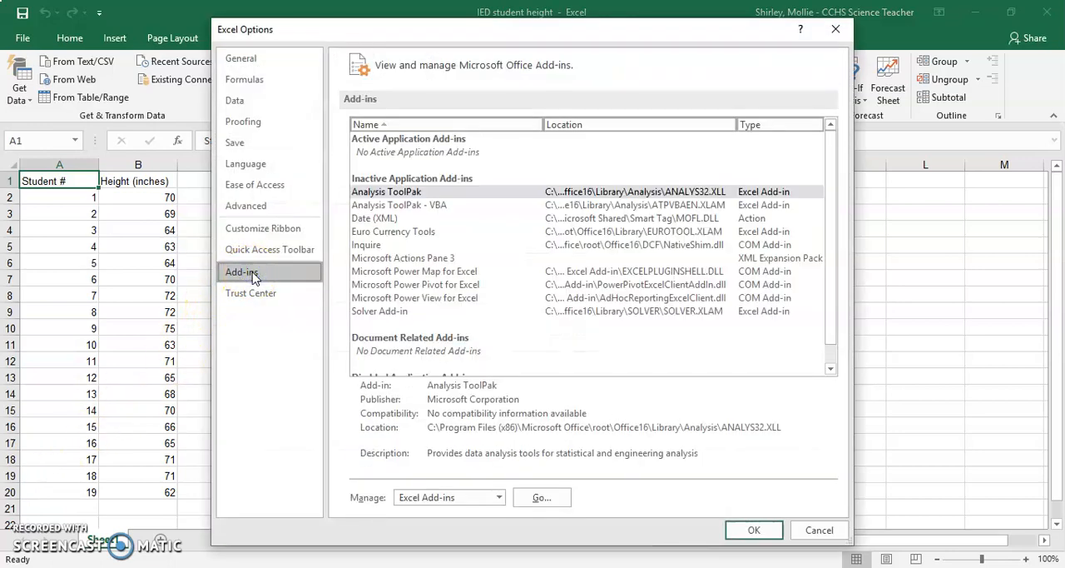
{"action": "left_click", "coordinate": [497, 197]}
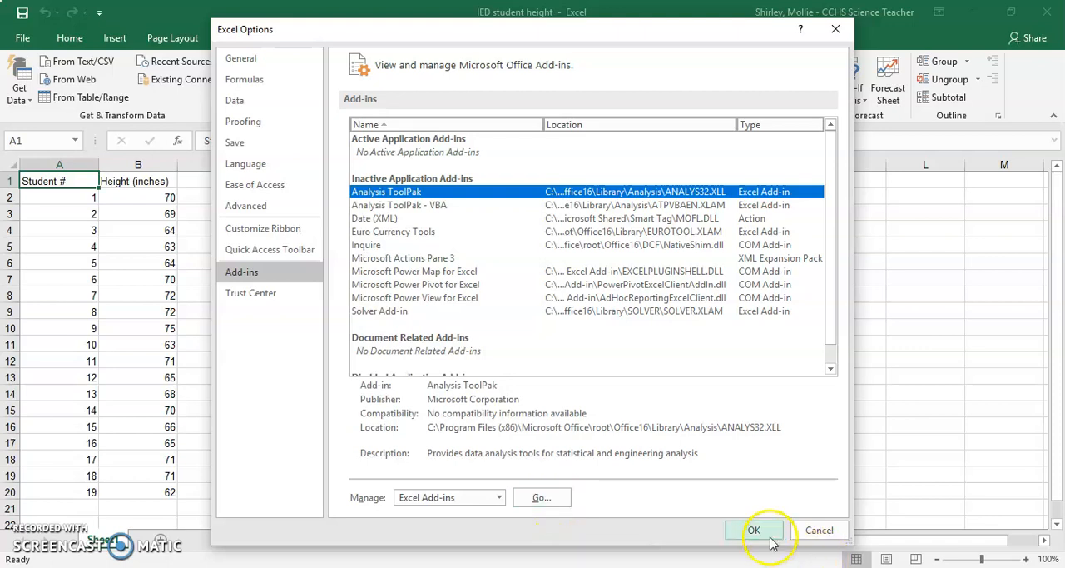
{"action": "left_click", "coordinate": [552, 496]}
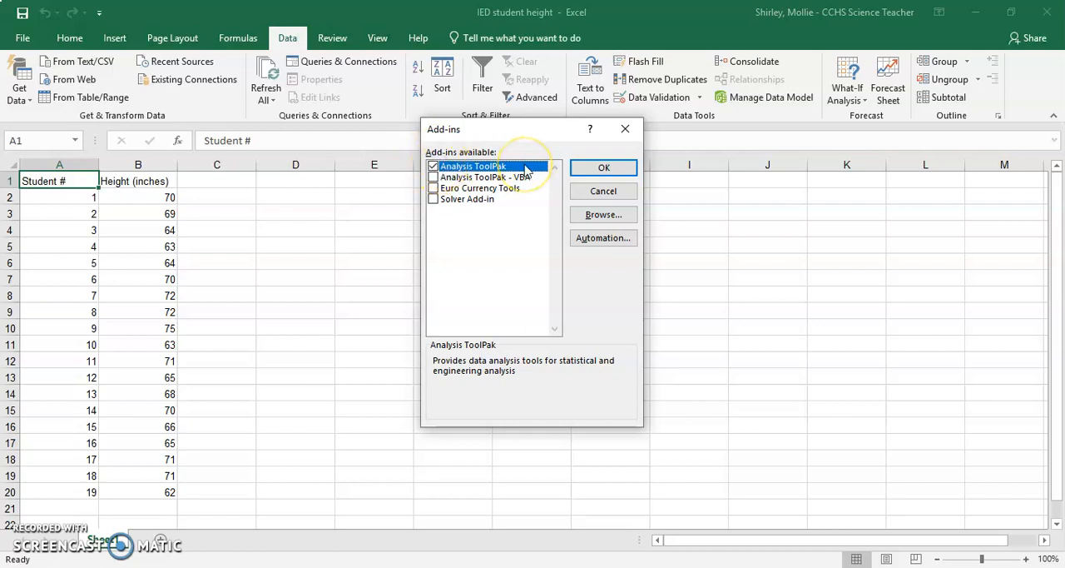
{"action": "left_click", "coordinate": [598, 172]}
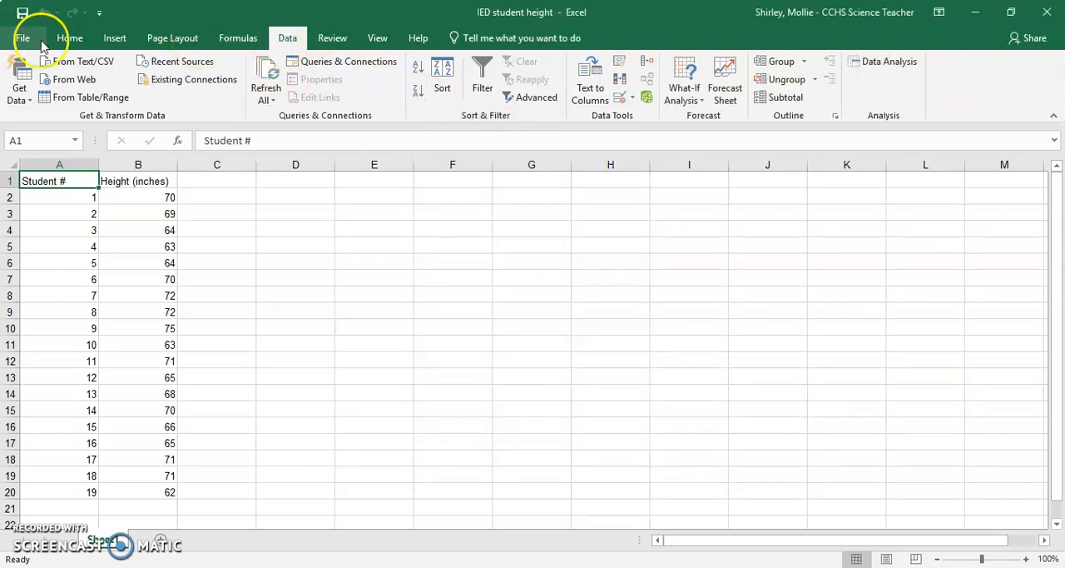
{"action": "left_click", "coordinate": [288, 40]}
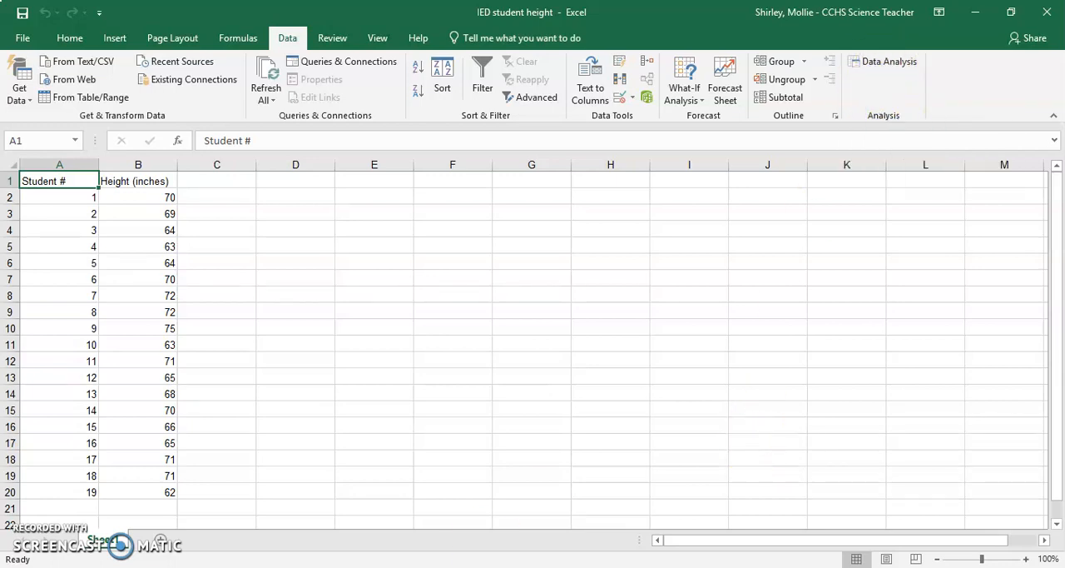
Step: Read the bin instructions in the Google Docs activity and enter the label Bin in cell F2 of the Excel sheet
{"action": "key", "text": "alt+Tab"}
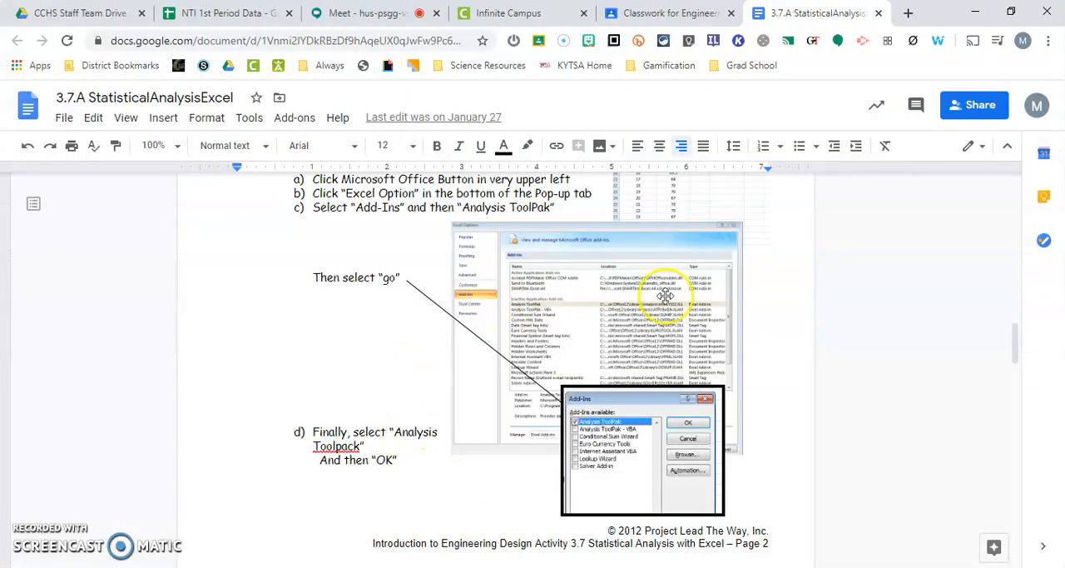
{"action": "scroll", "coordinate": [452, 452], "scroll_direction": "down", "scroll_amount": 4}
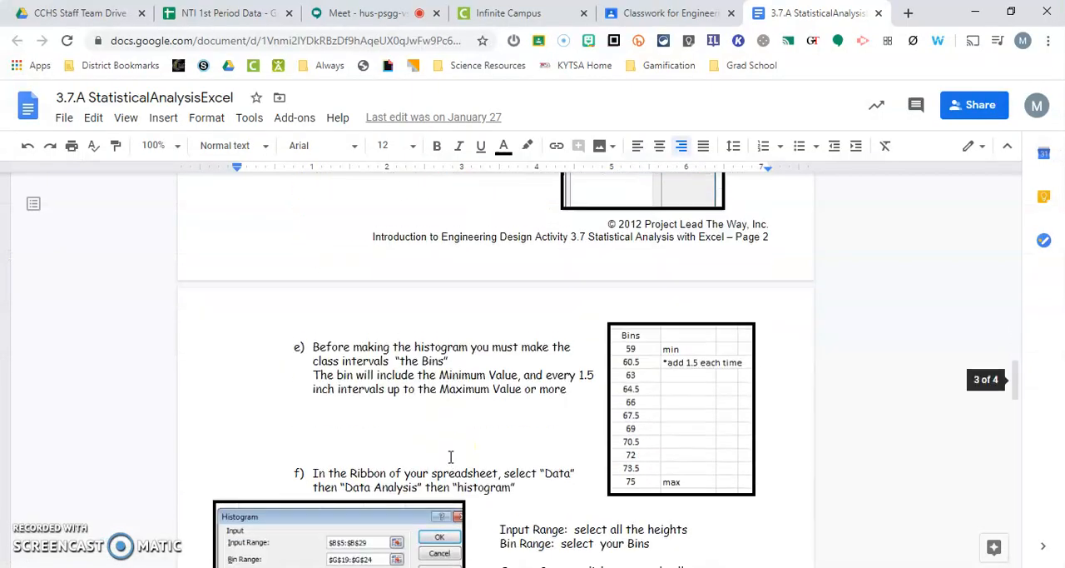
{"action": "scroll", "coordinate": [450, 456], "scroll_direction": "down", "scroll_amount": 2}
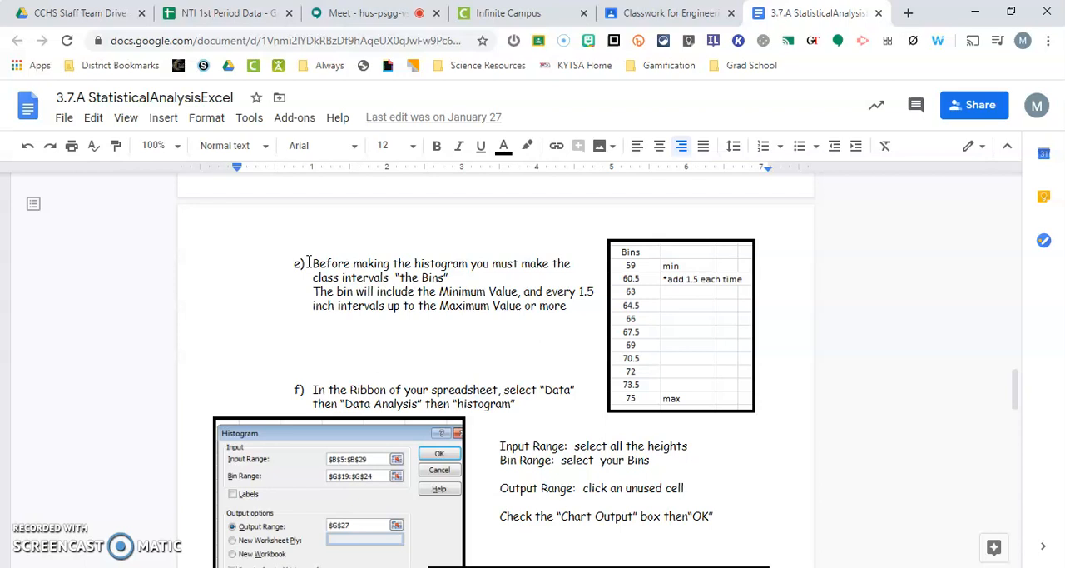
{"action": "left_click", "coordinate": [533, 567]}
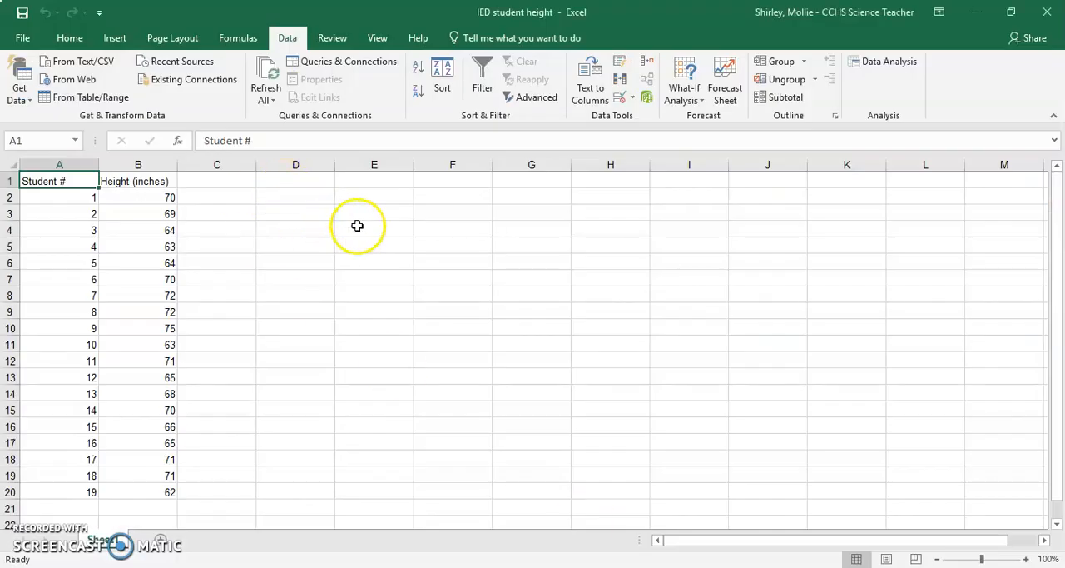
{"action": "left_click", "coordinate": [433, 198]}
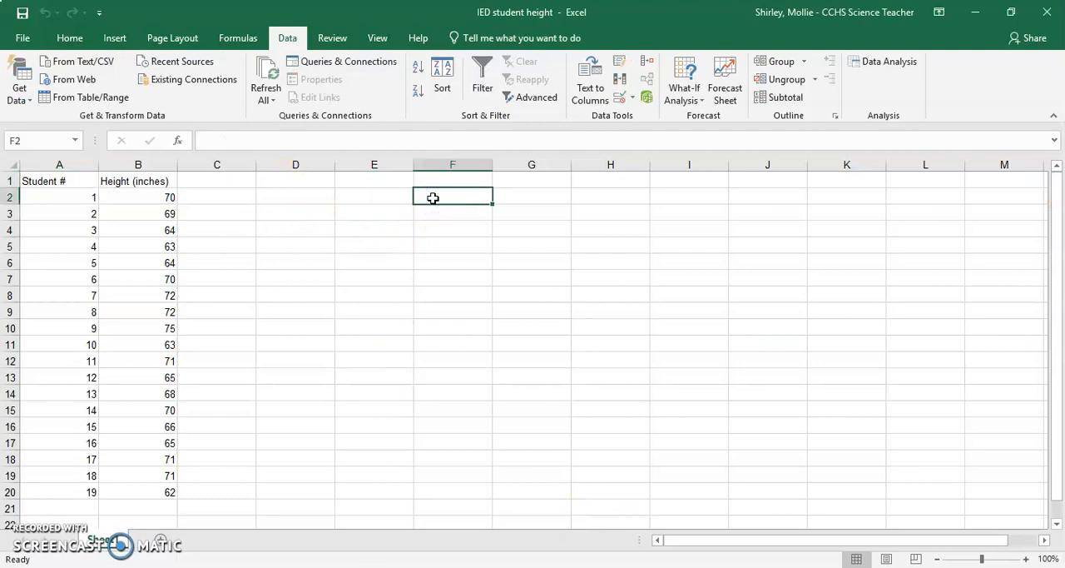
{"action": "type", "text": "Bin"}
{"action": "key", "text": "Return"}
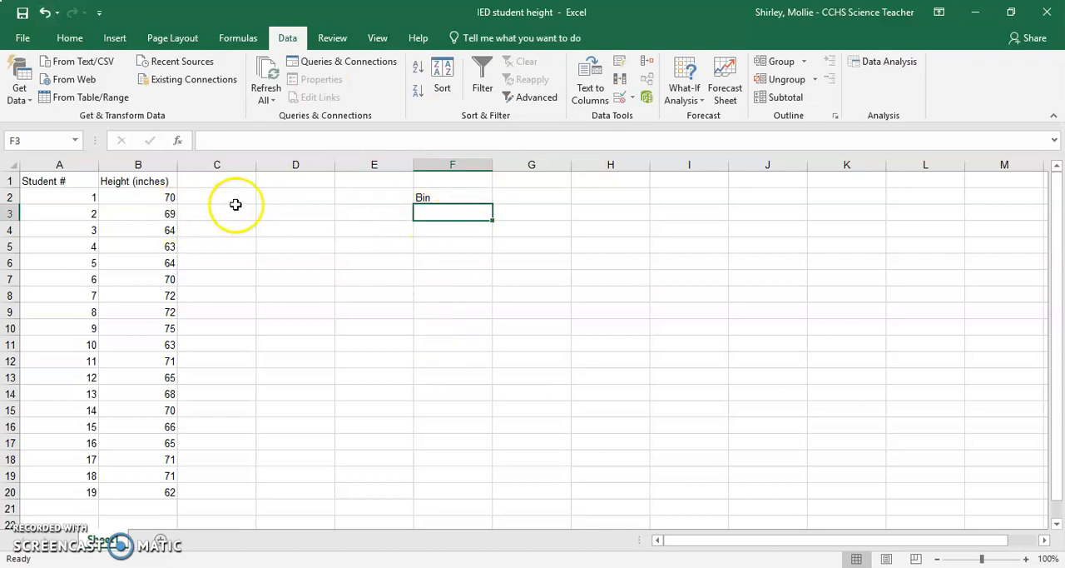
Step: Calculate the minimum height in D2 with MIN over B2:B20 and enter 62 as the first bin value in G2
{"action": "left_click", "coordinate": [316, 198]}
{"action": "type", "text": "=min"}
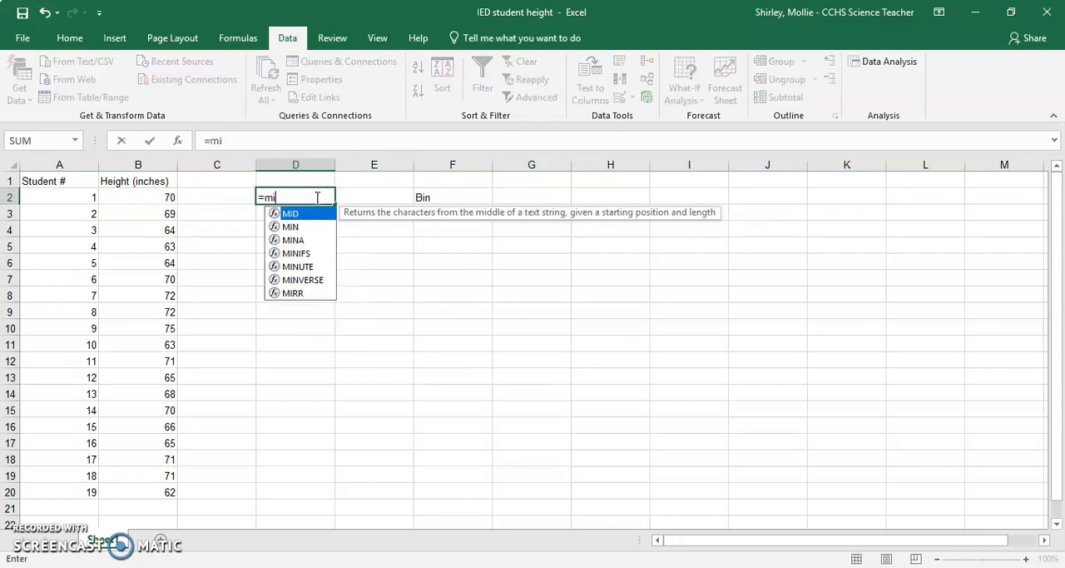
{"action": "double_click", "coordinate": [296, 214]}
{"action": "left_click_drag", "start_coordinate": [166, 200], "coordinate": [175, 497]}
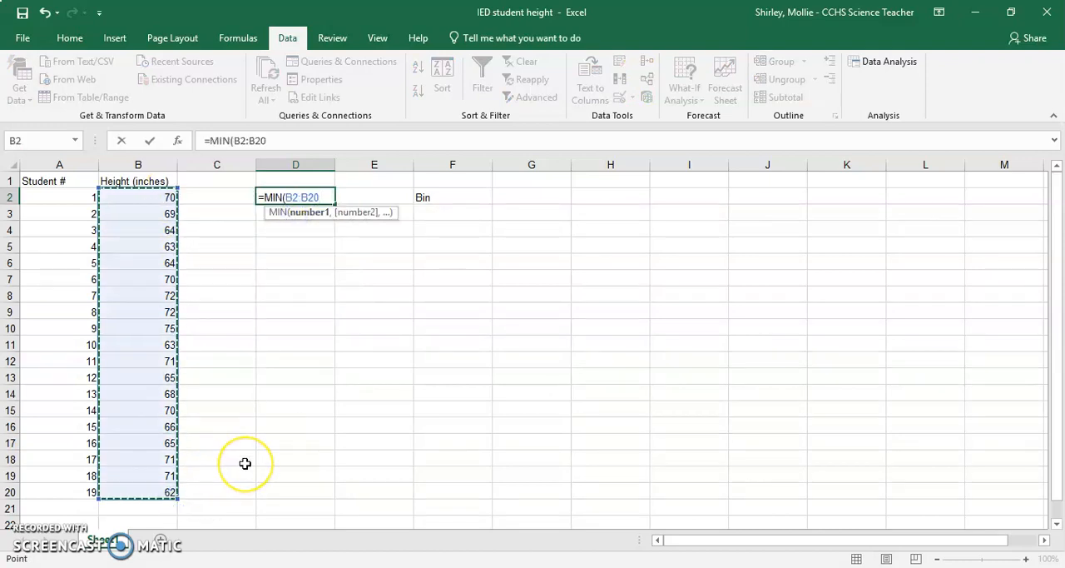
{"action": "key", "text": "Return"}
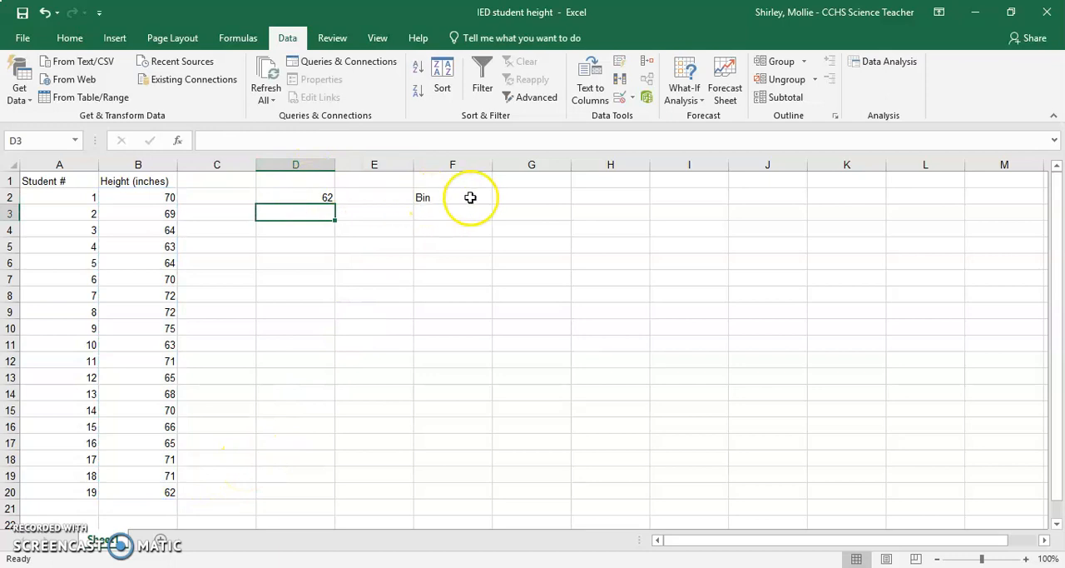
{"action": "left_click", "coordinate": [521, 197]}
{"action": "type", "text": "62"}
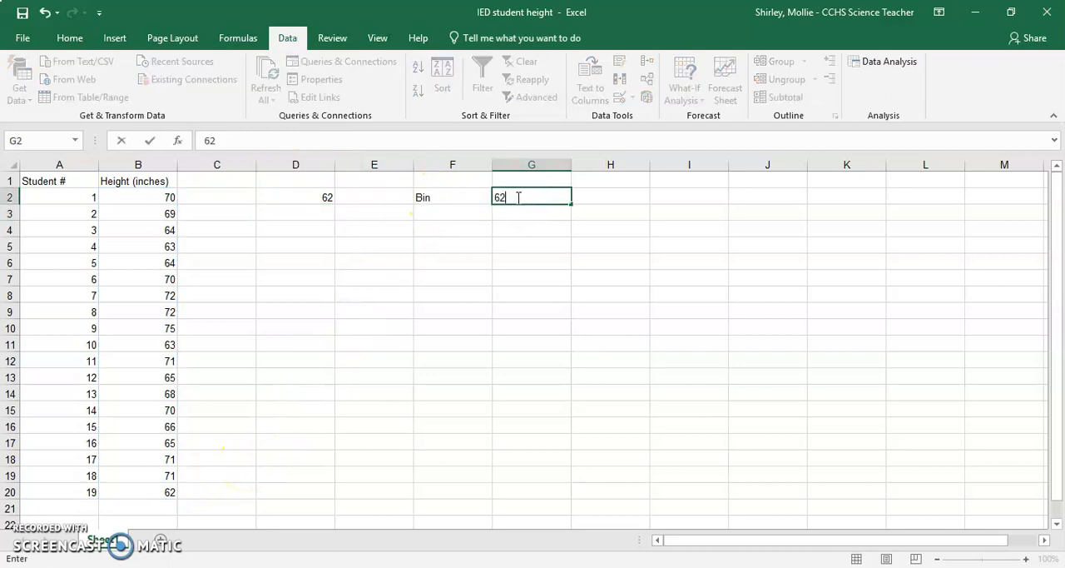
{"action": "key", "text": "Return"}
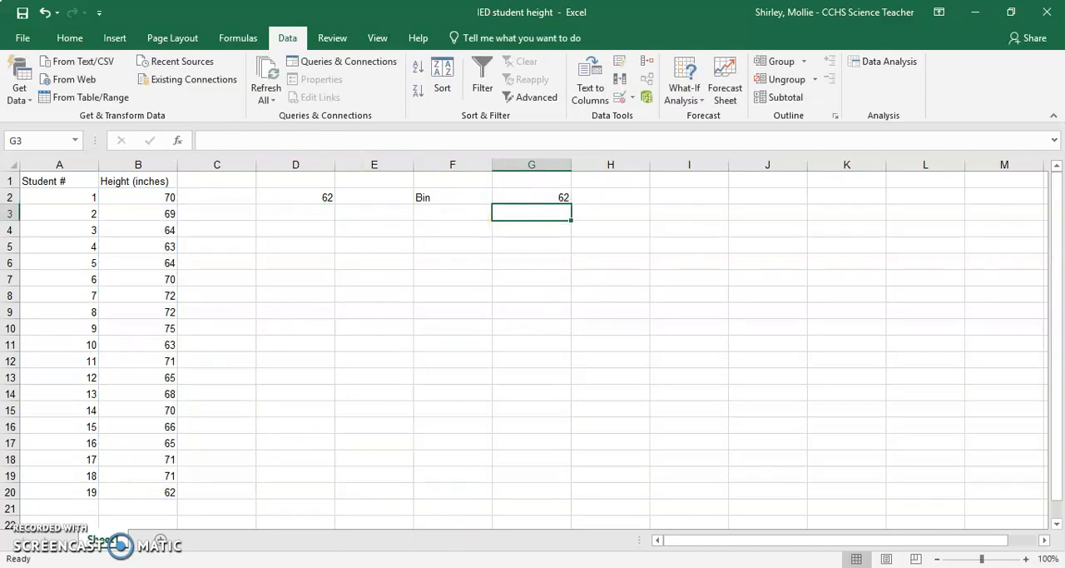
Step: Check the bin interval instruction in the Google Docs activity and return to the Excel sheet's bin column
{"action": "left_click", "coordinate": [457, 566]}
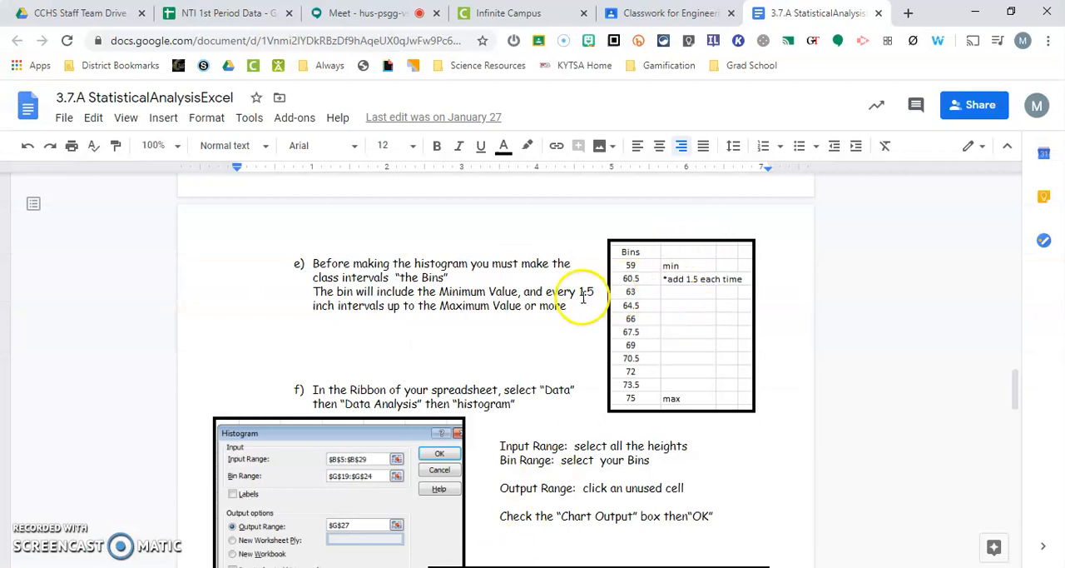
{"action": "left_click_drag", "start_coordinate": [541, 291], "coordinate": [594, 306]}
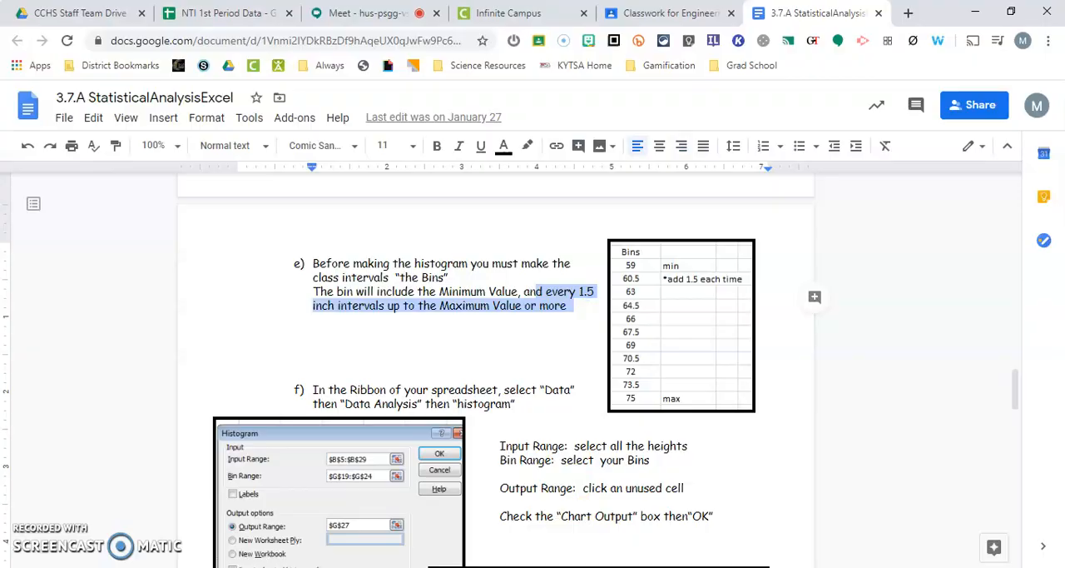
{"action": "left_click", "coordinate": [627, 566]}
{"action": "left_click", "coordinate": [546, 198]}
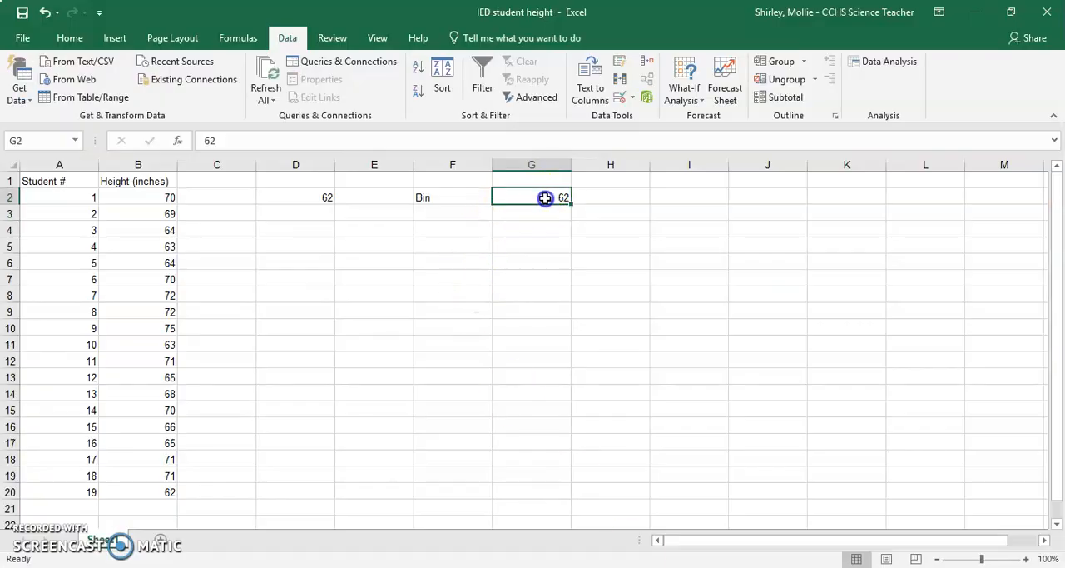
{"action": "left_click", "coordinate": [559, 213]}
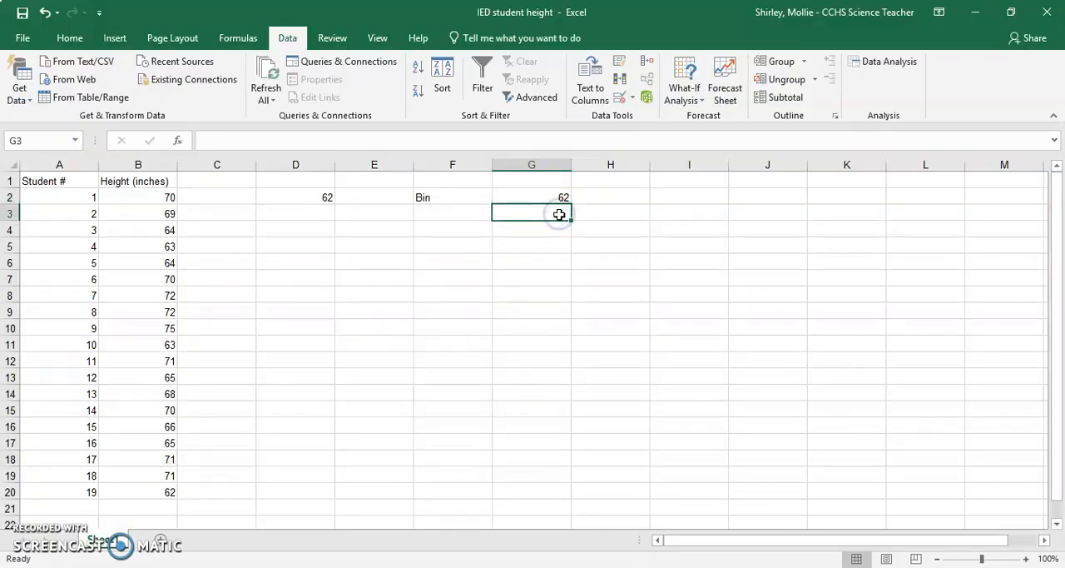
{"action": "left_click", "coordinate": [559, 229]}
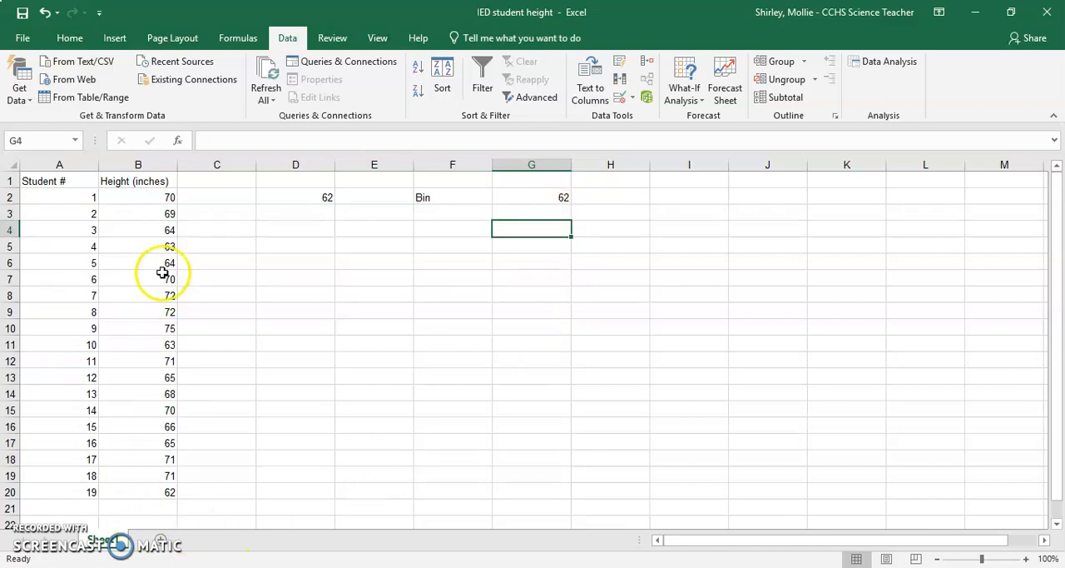
Step: Enter the labels min in C2 and max in C3
{"action": "left_click", "coordinate": [249, 197]}
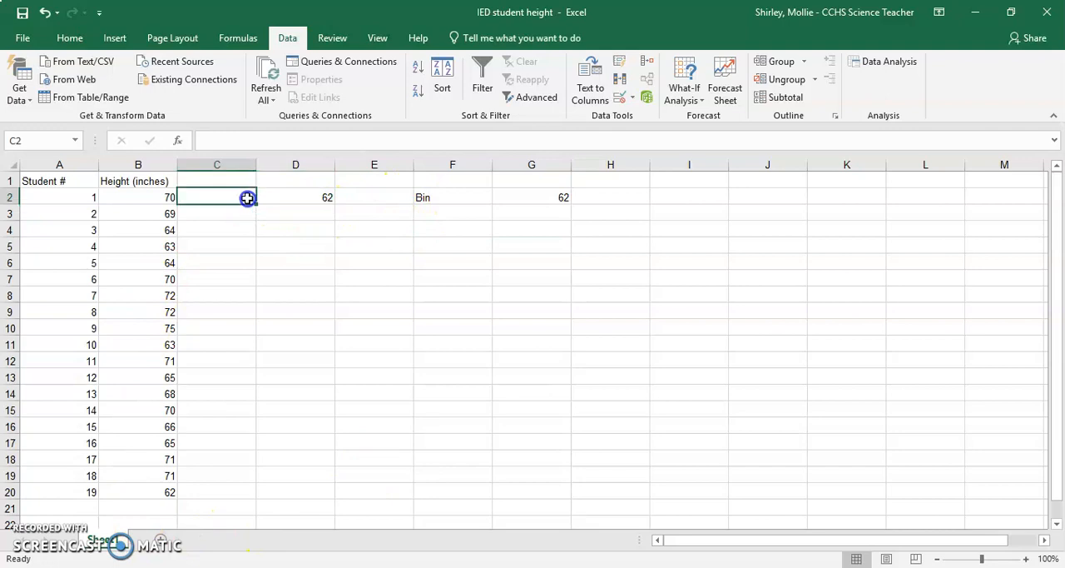
{"action": "type", "text": "min"}
{"action": "key", "text": "Return"}
{"action": "type", "text": "ma"}
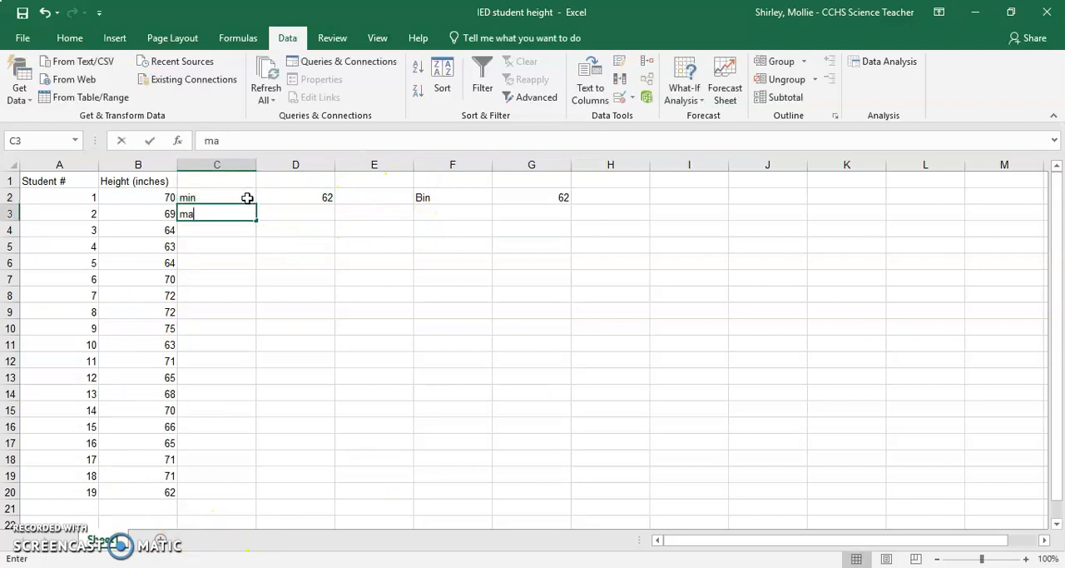
{"action": "type", "text": "x"}
Step: Calculate the maximum height in D3 with the MAX function over B2:B20
{"action": "left_click", "coordinate": [281, 214]}
{"action": "type", "text": "="}
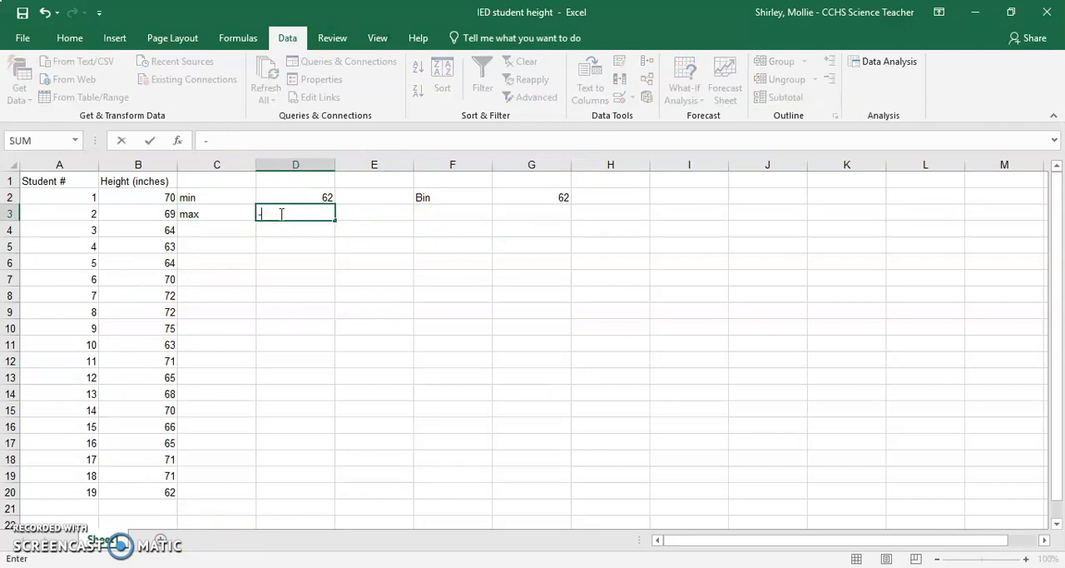
{"action": "type", "text": "max"}
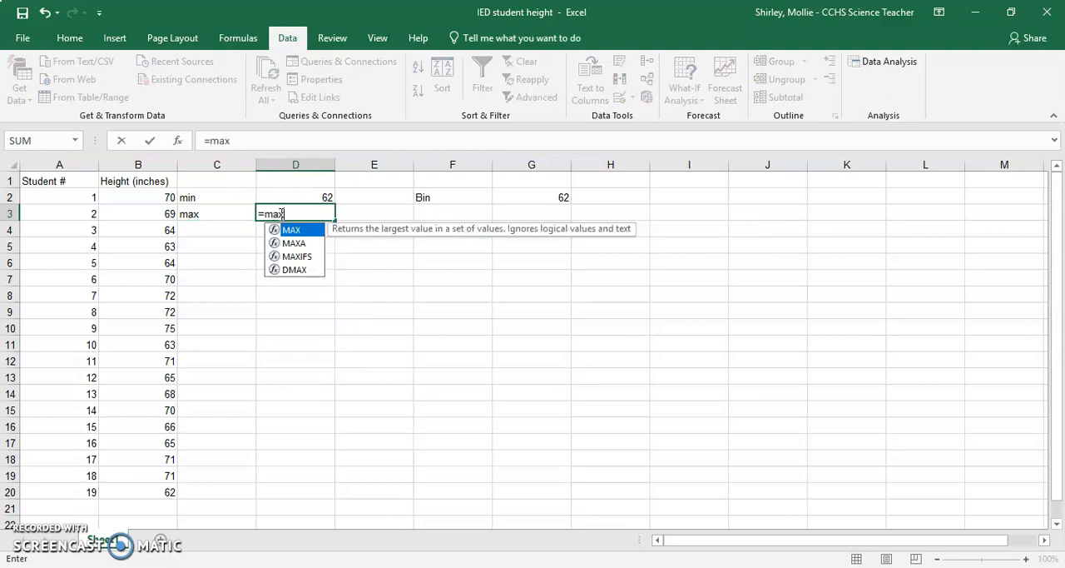
{"action": "double_click", "coordinate": [275, 230]}
{"action": "left_click_drag", "start_coordinate": [159, 200], "coordinate": [153, 482]}
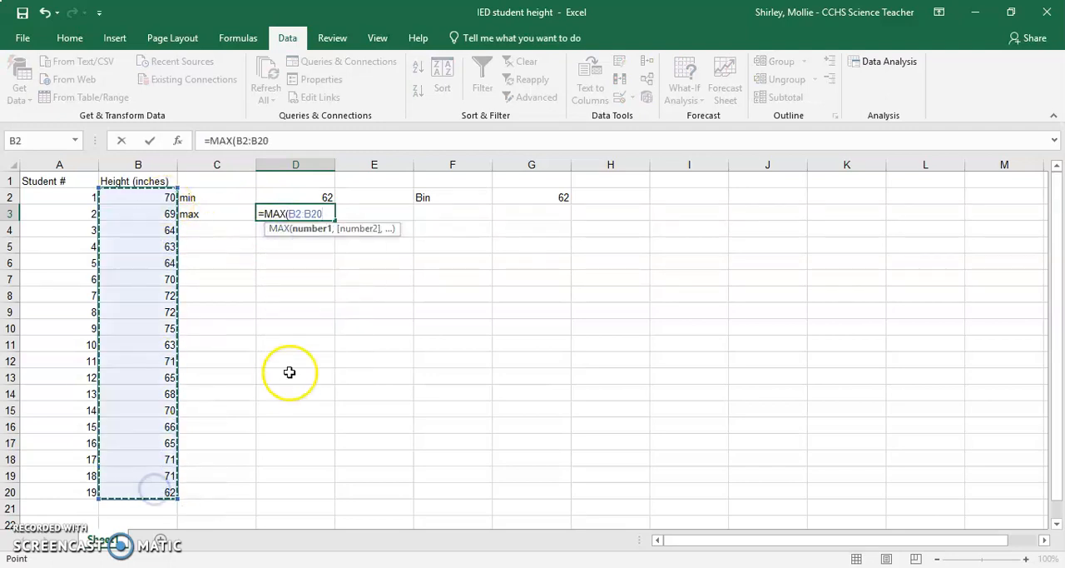
{"action": "key", "text": "Return"}
Step: Right-align the min and max labels in cells C2:C3
{"action": "left_click_drag", "start_coordinate": [227, 198], "coordinate": [229, 212]}
{"action": "right_click", "coordinate": [229, 212]}
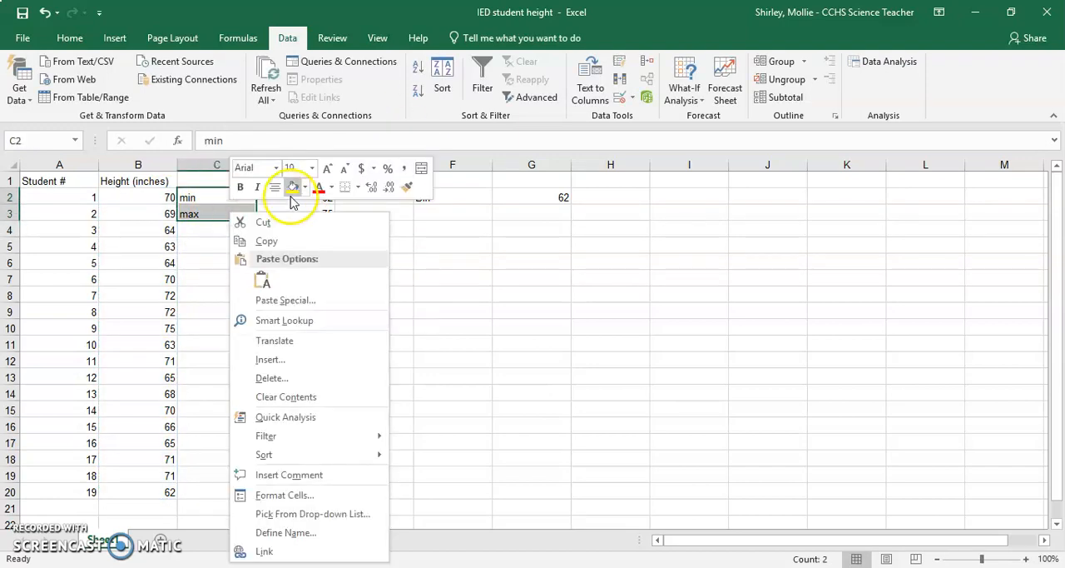
{"action": "left_click", "coordinate": [276, 187]}
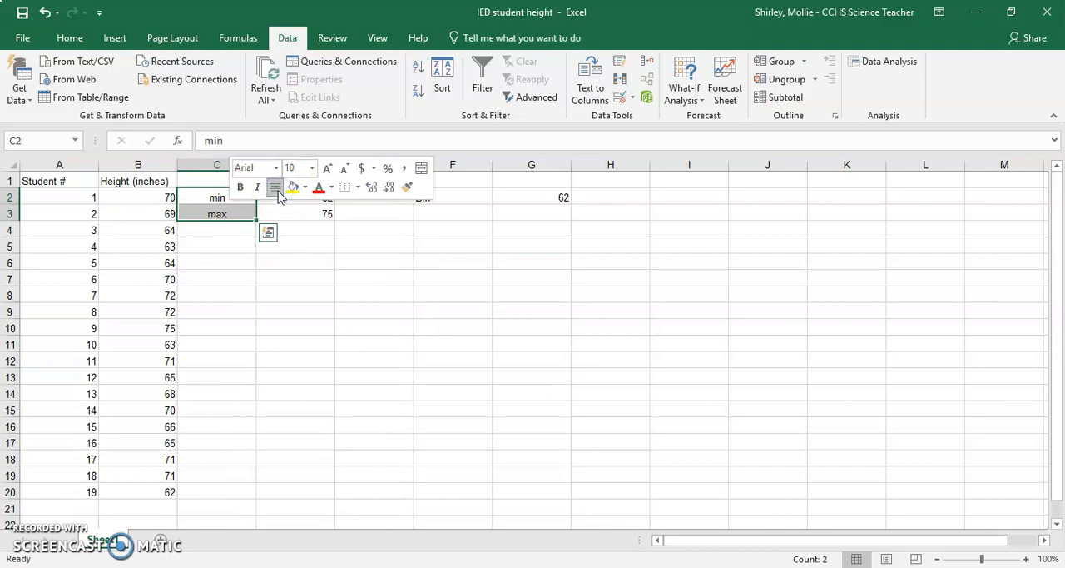
{"action": "left_click", "coordinate": [69, 39]}
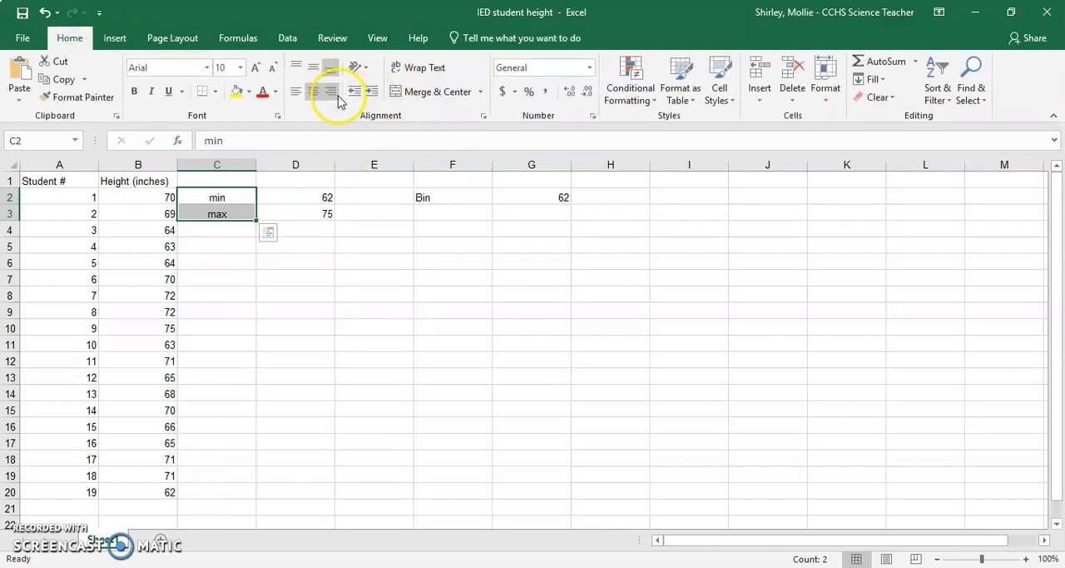
{"action": "left_click", "coordinate": [336, 95]}
Step: Enter the formula =G2+1.5 in G3 for the second bin value and reselect that cell
{"action": "left_click", "coordinate": [525, 219]}
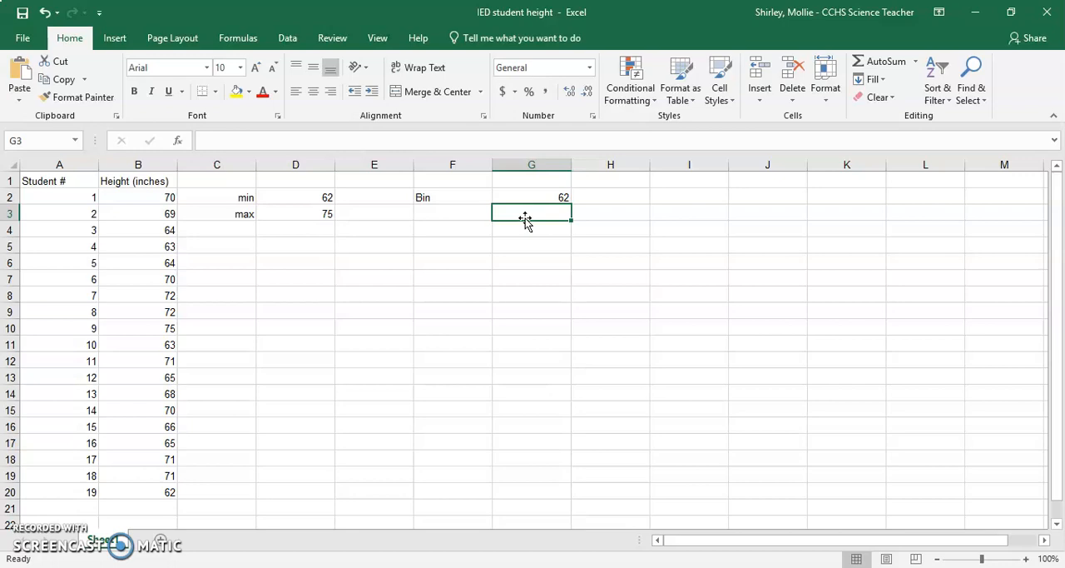
{"action": "type", "text": "="}
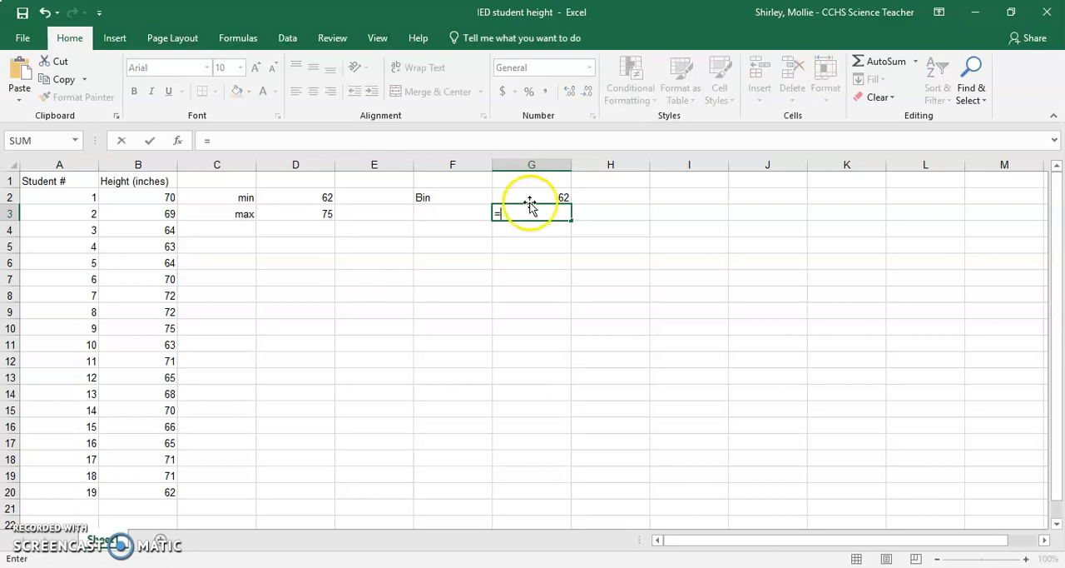
{"action": "left_click", "coordinate": [534, 194]}
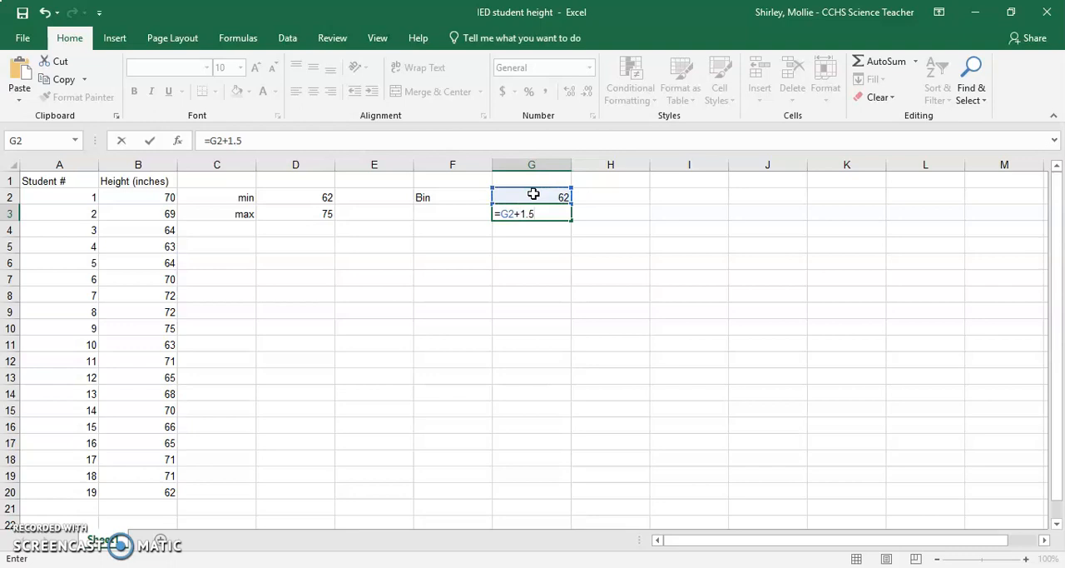
{"action": "key", "text": "Return"}
{"action": "key", "text": "Up"}
{"action": "key", "text": "Down"}
{"action": "key", "text": "Up"}
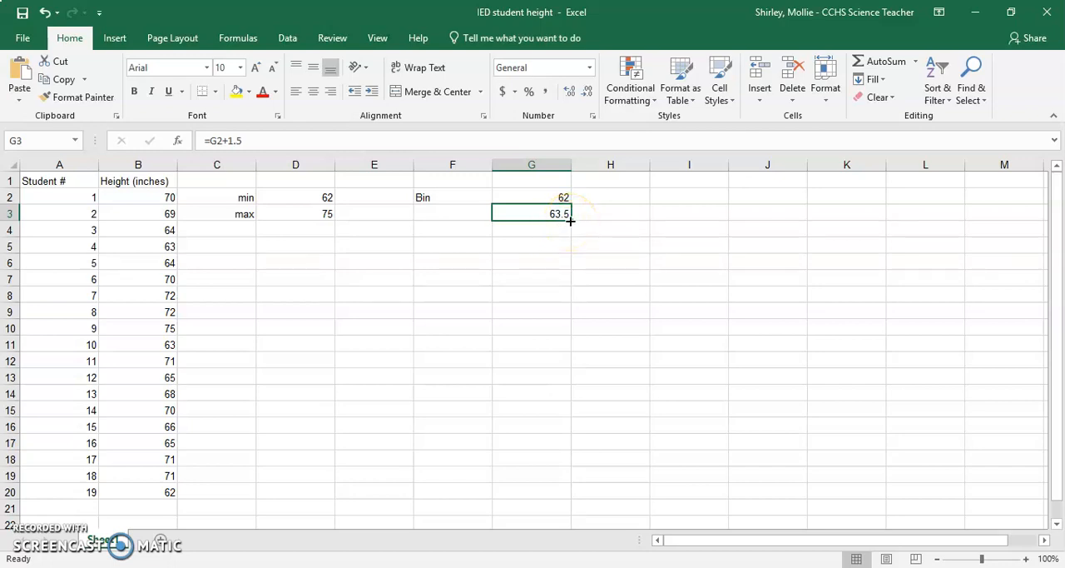
Step: Fill the bin formula from G3 down through G11 to extend the 1.5-inch bins past the maximum height
{"action": "left_click_drag", "start_coordinate": [570, 220], "coordinate": [570, 286]}
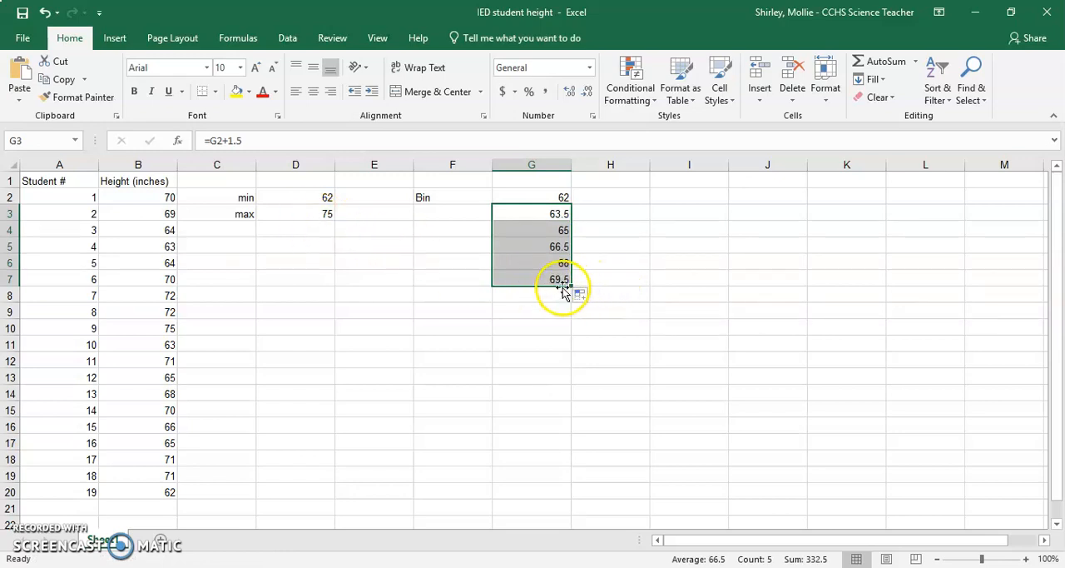
{"action": "left_click_drag", "start_coordinate": [571, 286], "coordinate": [571, 347]}
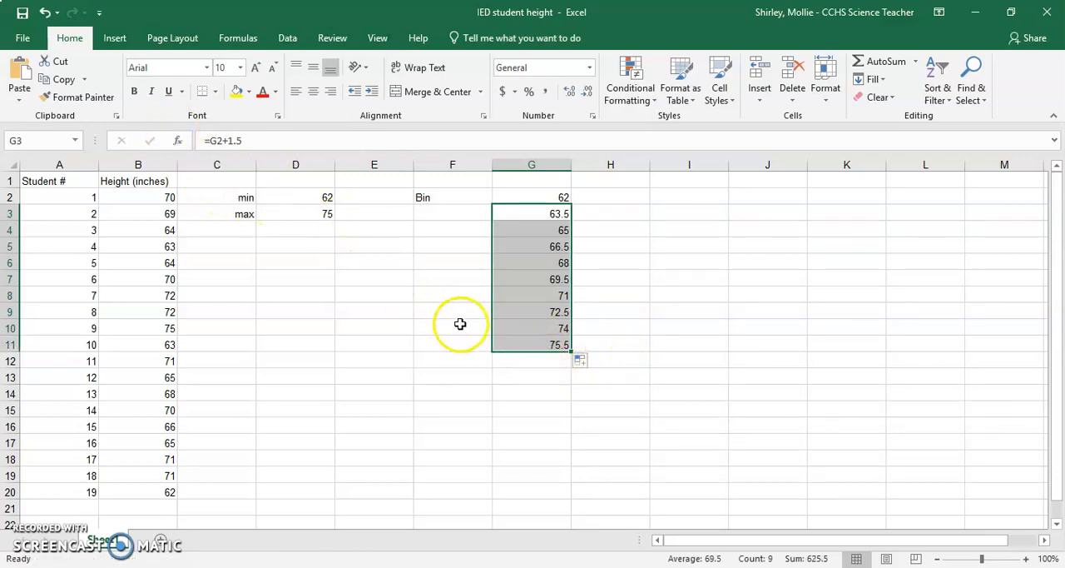
{"action": "left_click", "coordinate": [505, 343]}
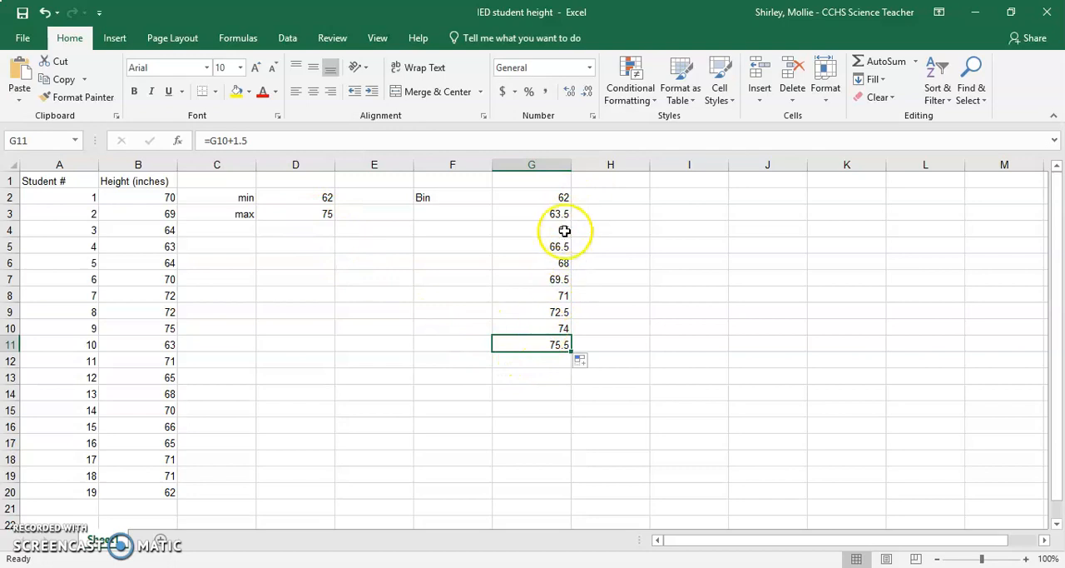
{"action": "left_click", "coordinate": [530, 347]}
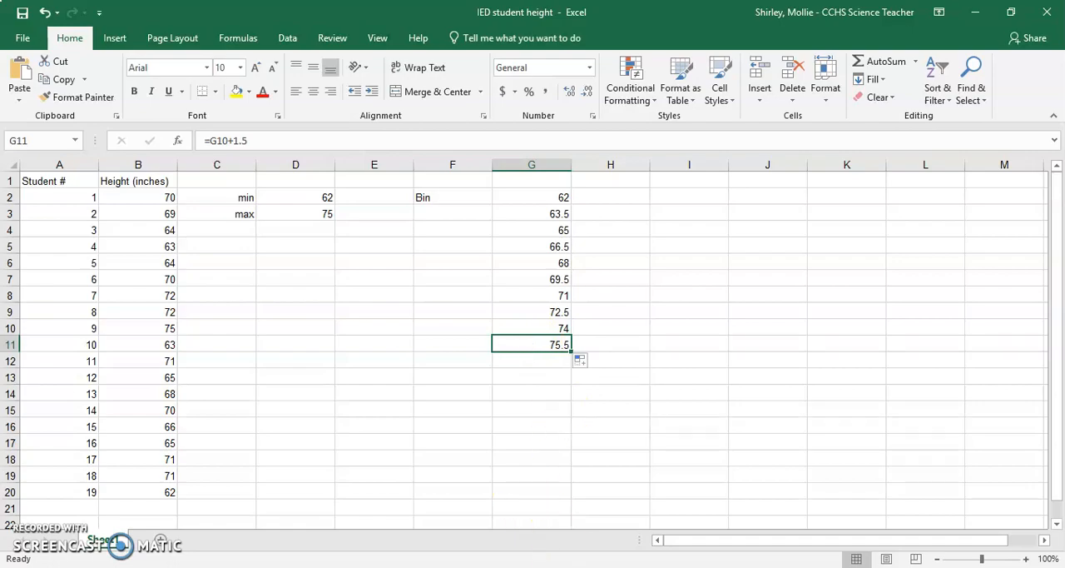
Step: Consult the histogram instructions in Google Docs, and open the Histogram analysis tool in Excel clear of the data columns
{"action": "key", "text": "alt+Tab"}
{"action": "left_click", "coordinate": [389, 372]}
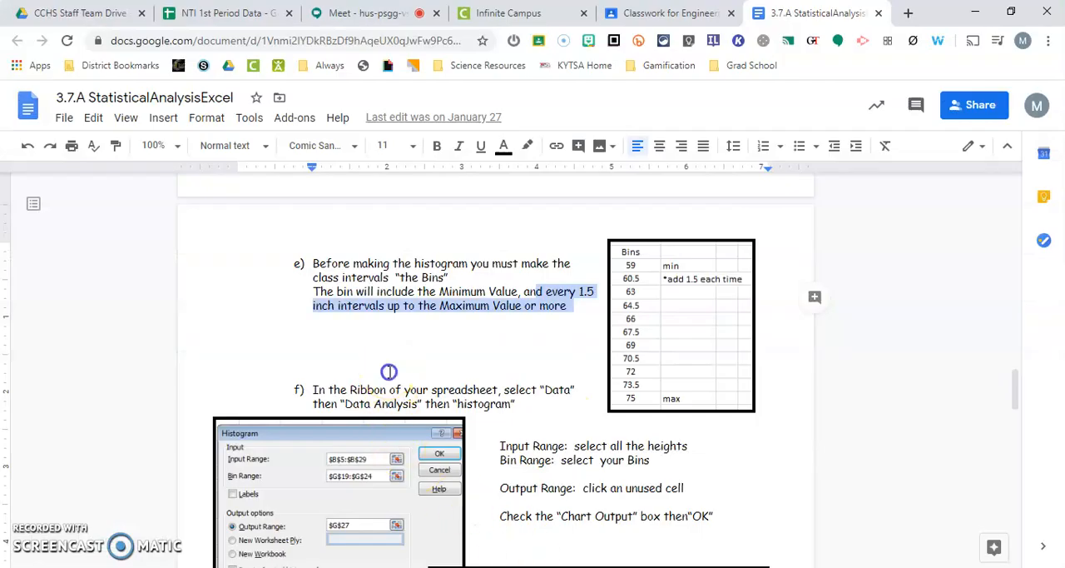
{"action": "scroll", "coordinate": [406, 380], "scroll_direction": "down", "scroll_amount": 2}
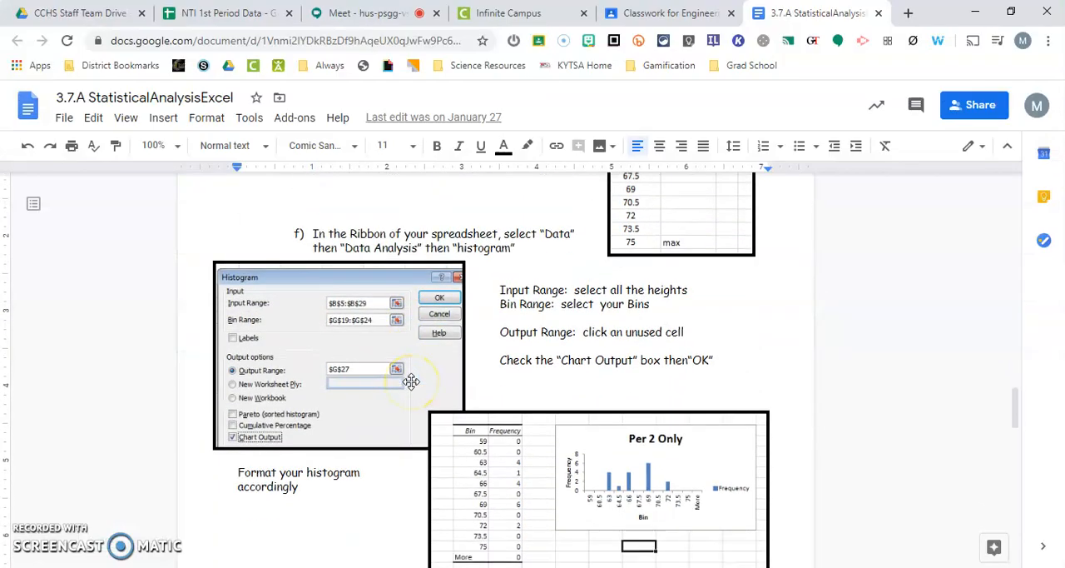
{"action": "scroll", "coordinate": [412, 381], "scroll_direction": "up", "scroll_amount": 1}
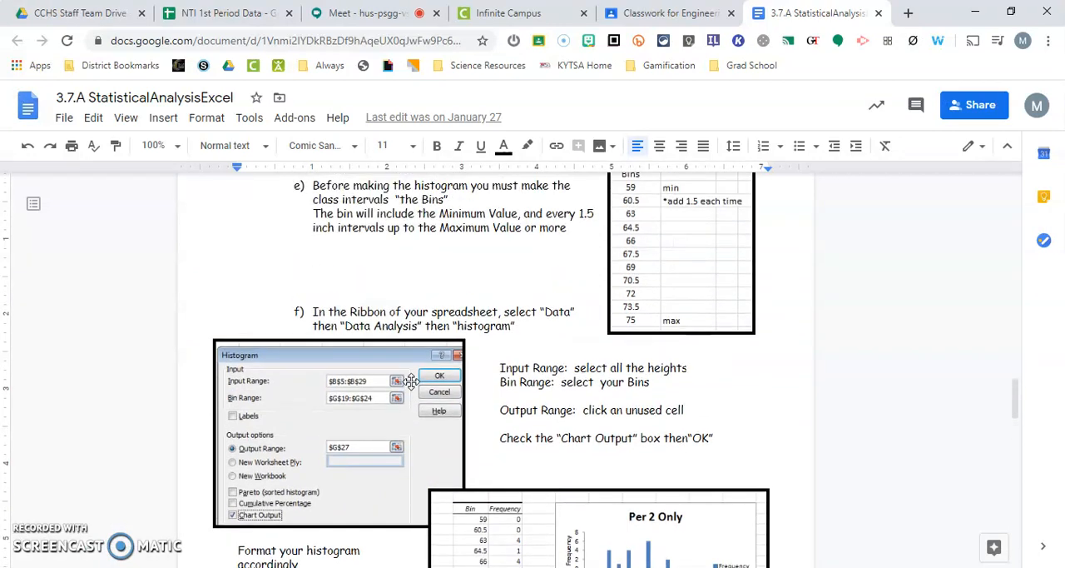
{"action": "scroll", "coordinate": [322, 326], "scroll_direction": "down", "scroll_amount": 1}
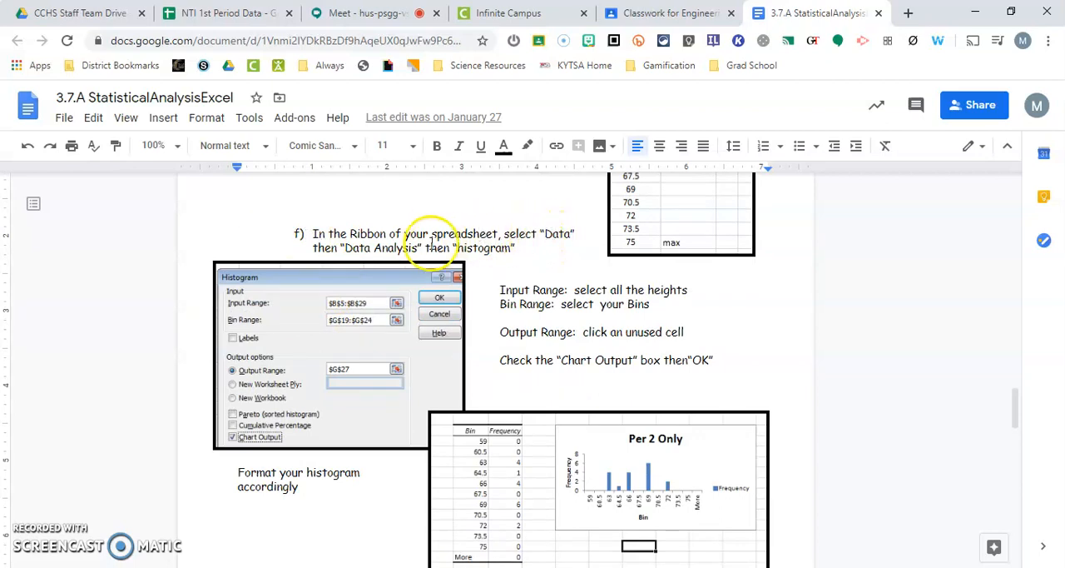
{"action": "key", "text": "alt+Tab"}
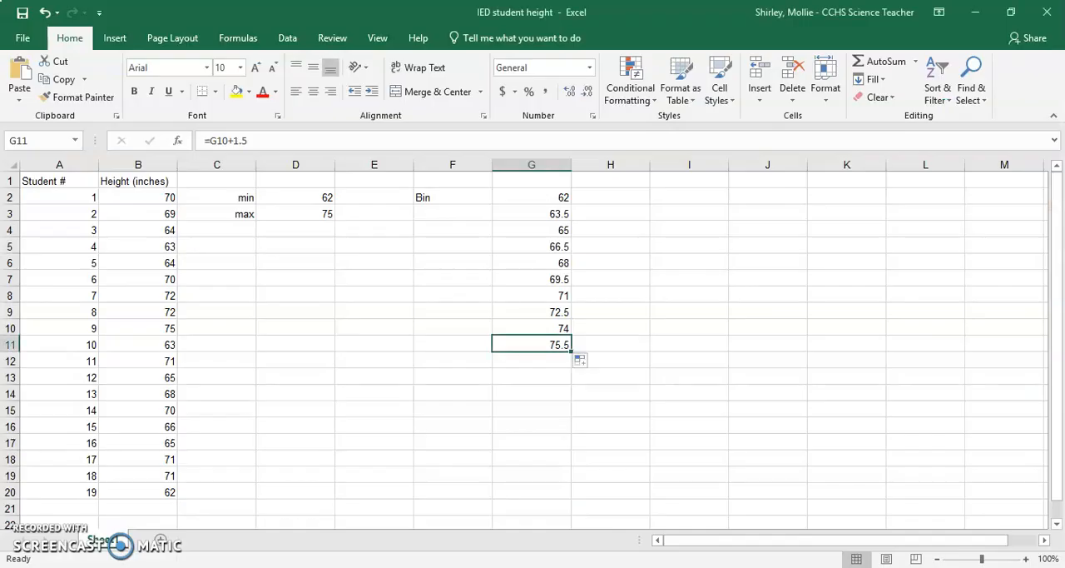
{"action": "left_click", "coordinate": [288, 40]}
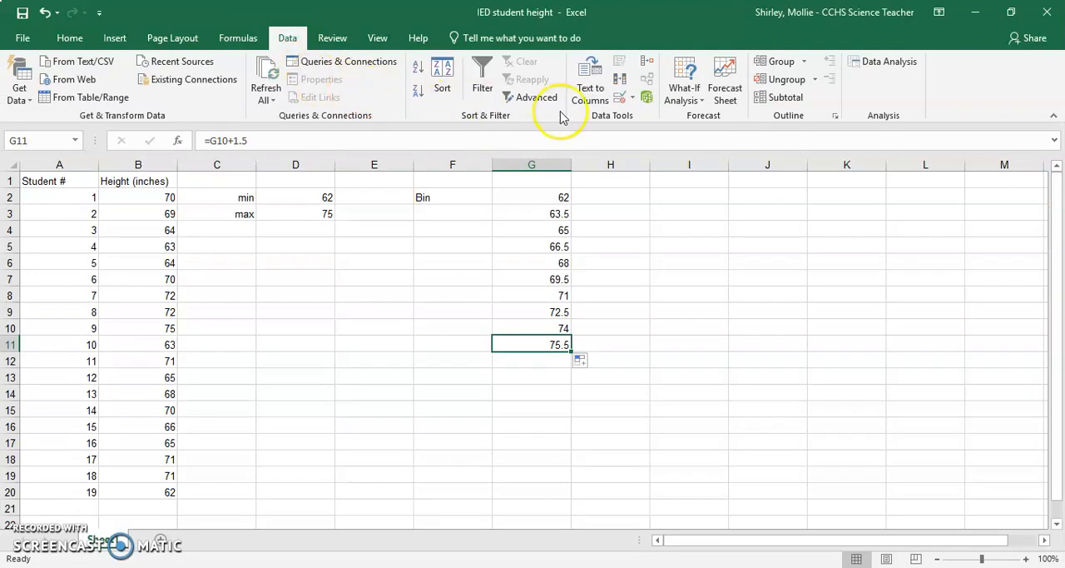
{"action": "left_click", "coordinate": [868, 62]}
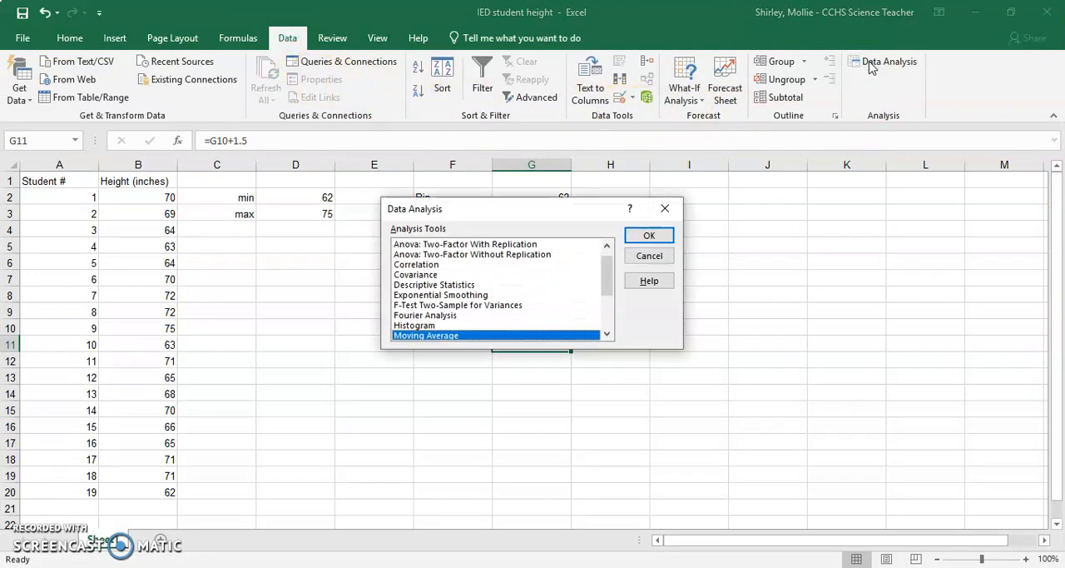
{"action": "left_click", "coordinate": [416, 325]}
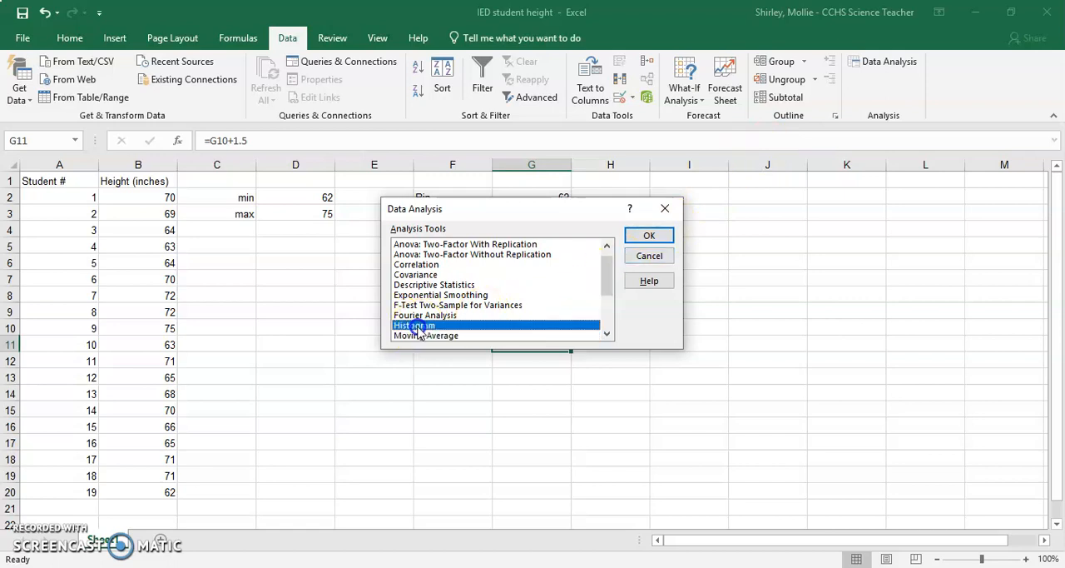
{"action": "left_click", "coordinate": [653, 236]}
{"action": "left_click_drag", "start_coordinate": [547, 178], "coordinate": [762, 211]}
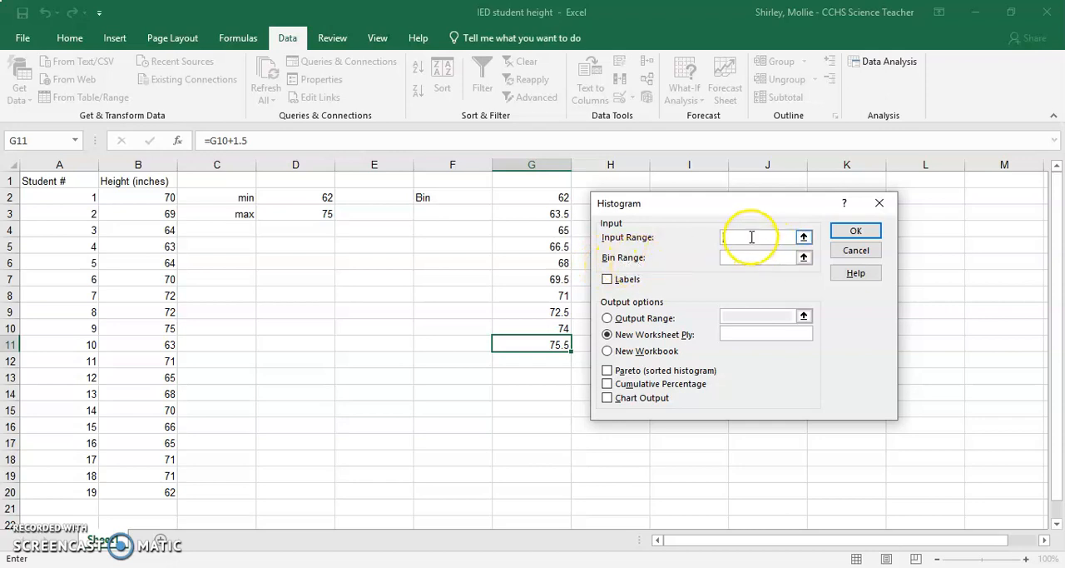
Step: Set the histogram's input range to the heights in B2:B20 and its bin range to G2:G11
{"action": "left_click", "coordinate": [752, 237]}
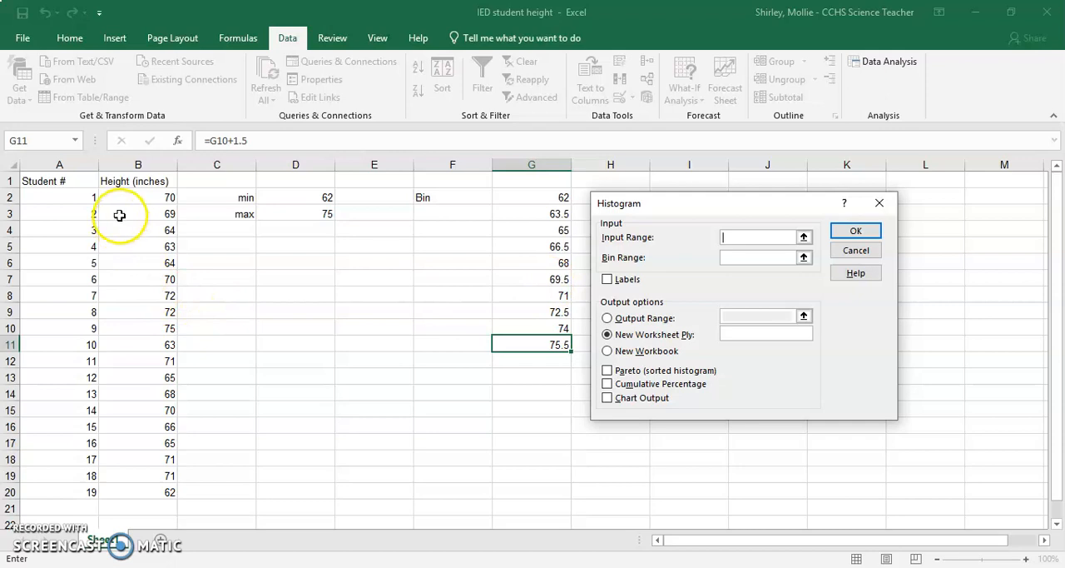
{"action": "left_click_drag", "start_coordinate": [135, 197], "coordinate": [154, 488]}
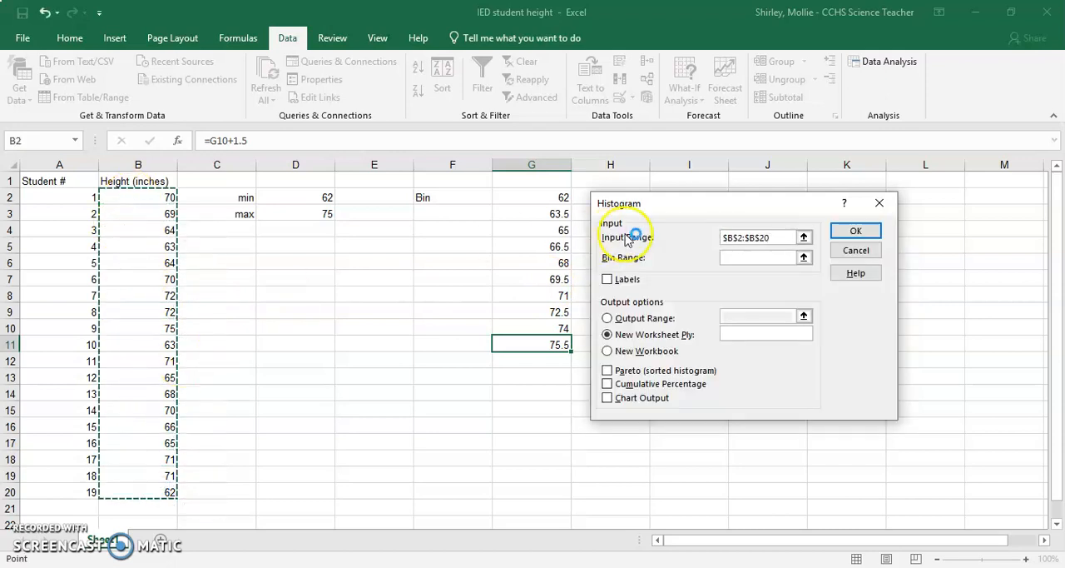
{"action": "left_click", "coordinate": [751, 259]}
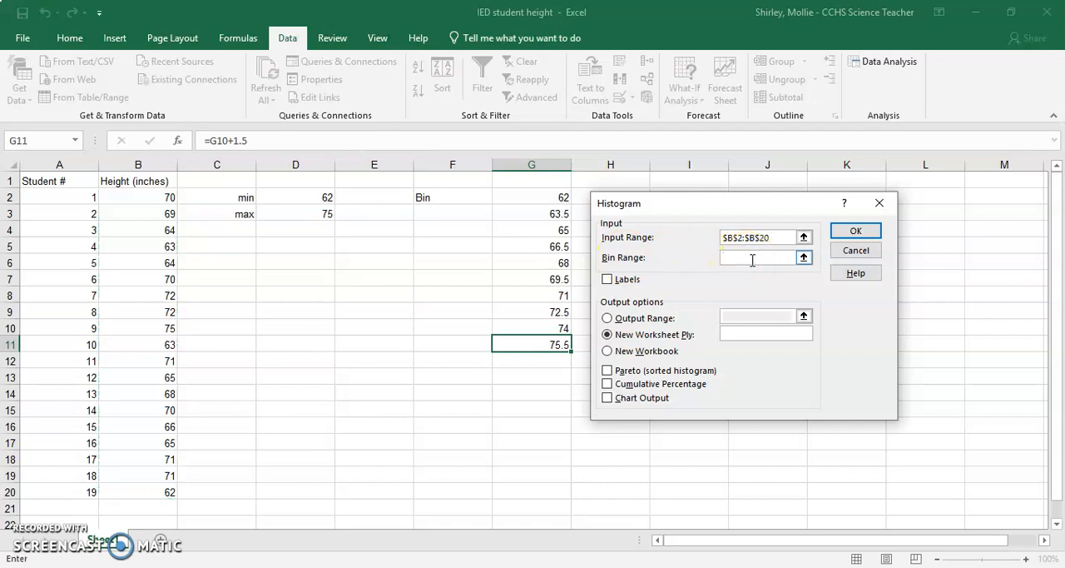
{"action": "left_click_drag", "start_coordinate": [528, 197], "coordinate": [532, 342]}
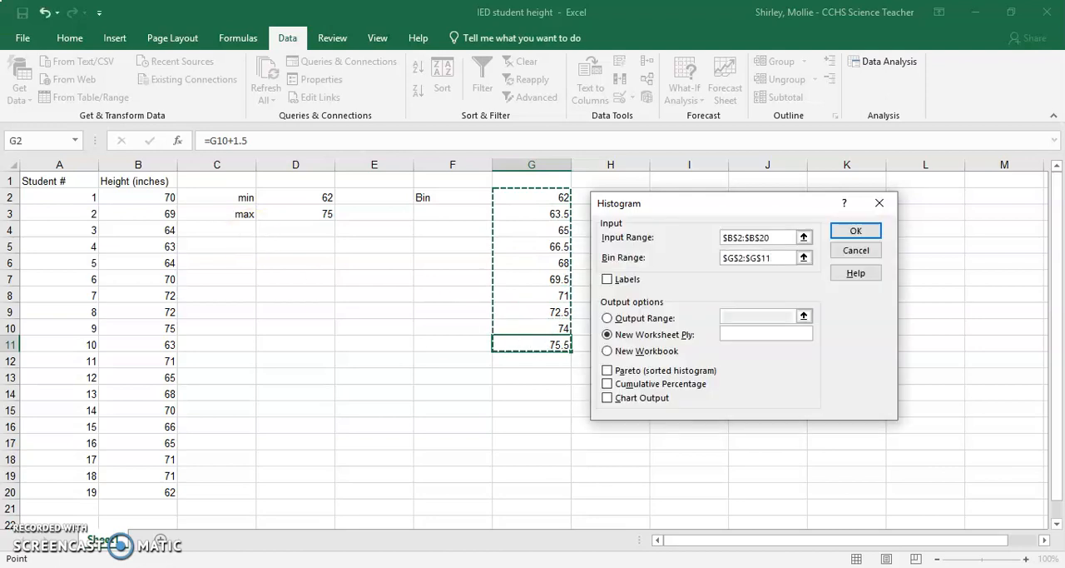
Step: Check the output range instruction in Google Docs, and set the histogram's output range to the unused cell E18 in Excel
{"action": "key", "text": "alt+Tab"}
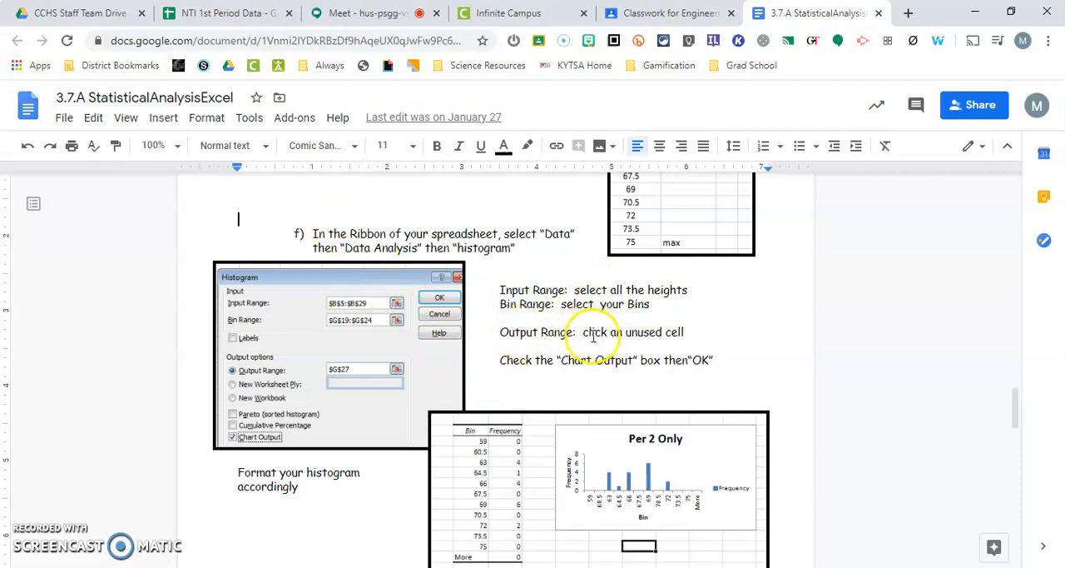
{"action": "left_click_drag", "start_coordinate": [510, 332], "coordinate": [677, 335]}
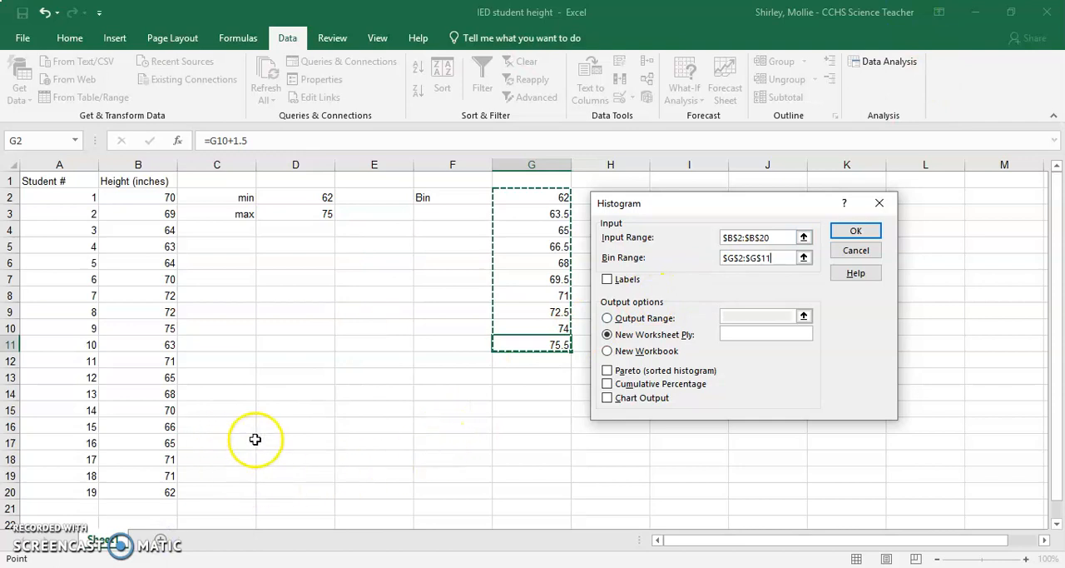
{"action": "left_click", "coordinate": [374, 441]}
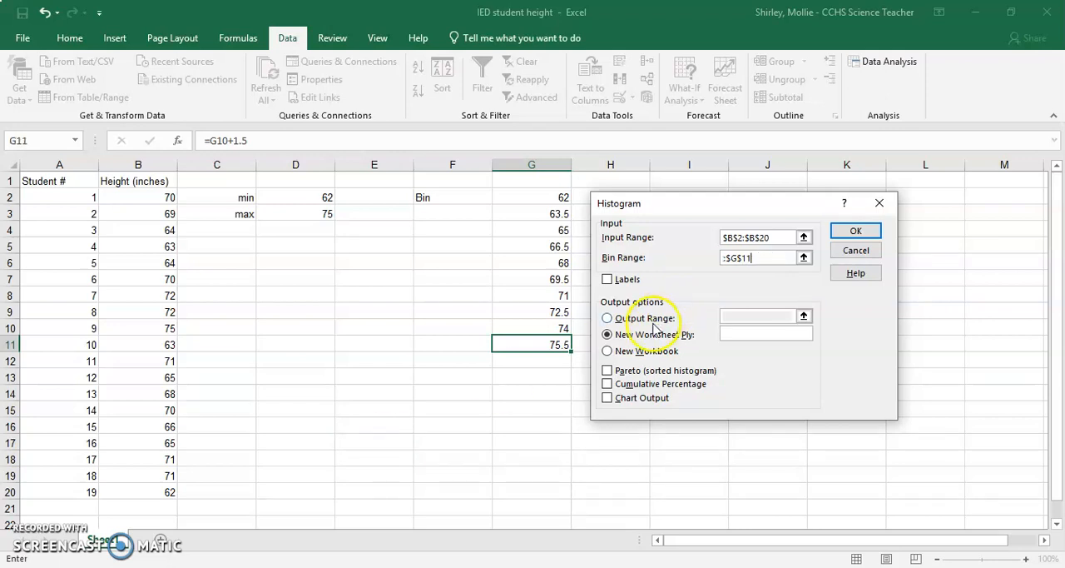
{"action": "left_click", "coordinate": [637, 318]}
{"action": "left_click", "coordinate": [749, 312]}
{"action": "left_click", "coordinate": [360, 452]}
{"action": "left_click", "coordinate": [777, 254]}
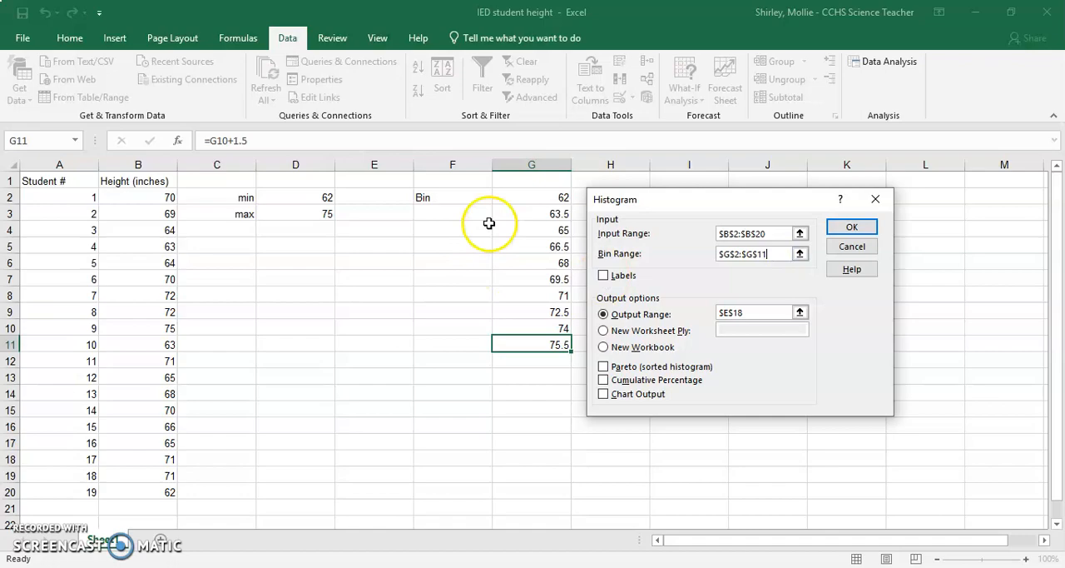
Step: Check the remaining instructions in Google Docs, and generate the histogram in Excel with Chart Output enabled
{"action": "key", "text": "alt+Tab"}
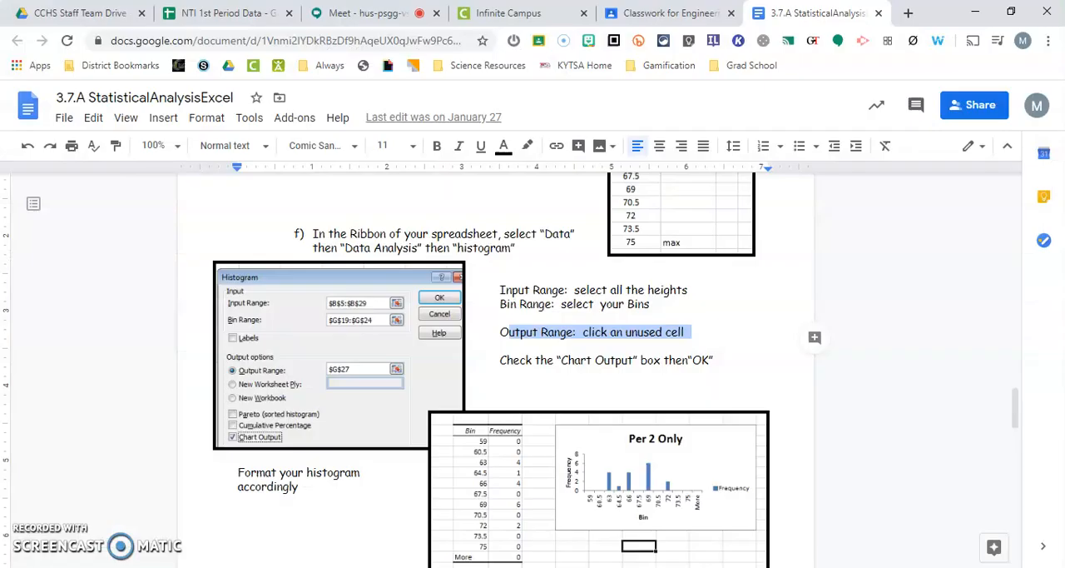
{"action": "left_click_drag", "start_coordinate": [499, 361], "coordinate": [708, 360]}
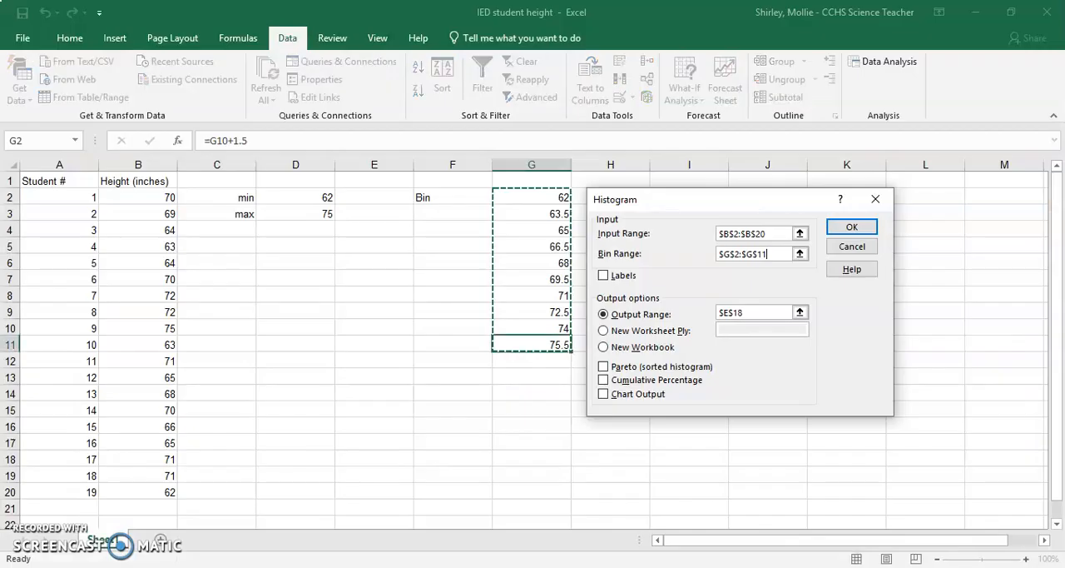
{"action": "key", "text": "alt+Tab"}
{"action": "left_click", "coordinate": [604, 395]}
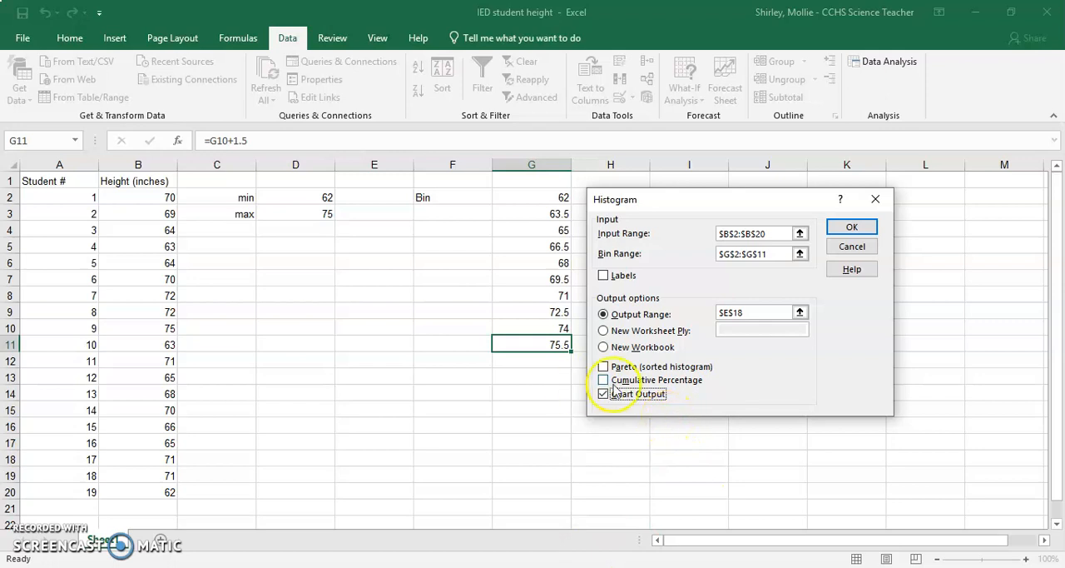
{"action": "key", "text": "alt+Tab"}
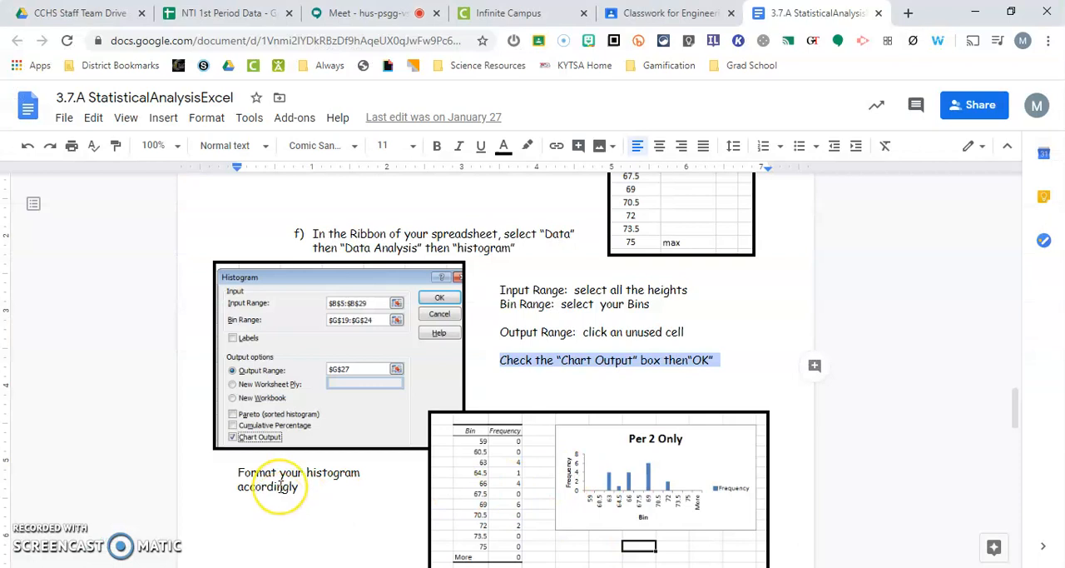
{"action": "scroll", "coordinate": [275, 489], "scroll_direction": "down", "scroll_amount": 2}
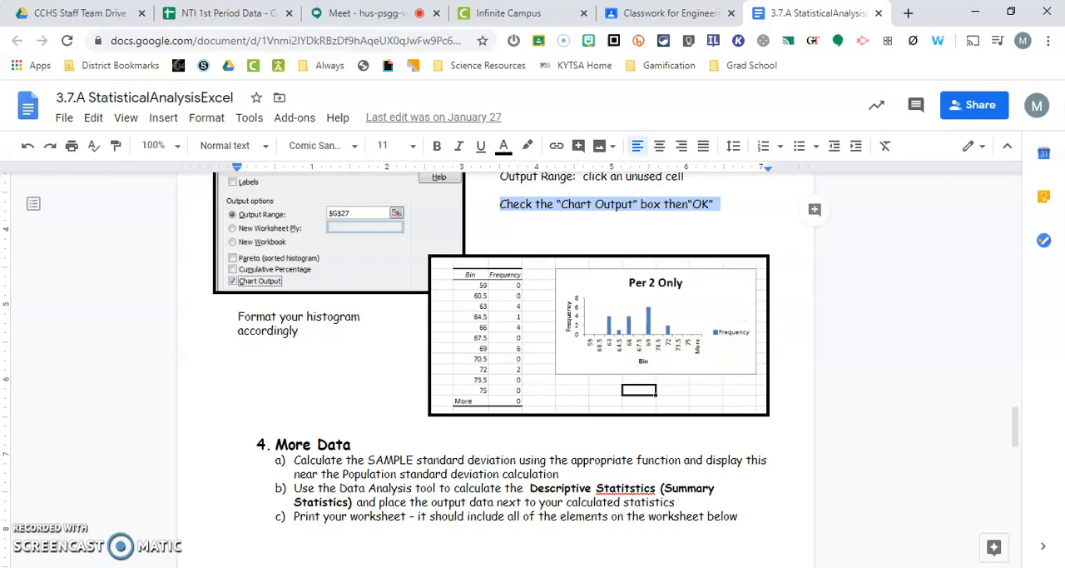
{"action": "key", "text": "alt+Tab"}
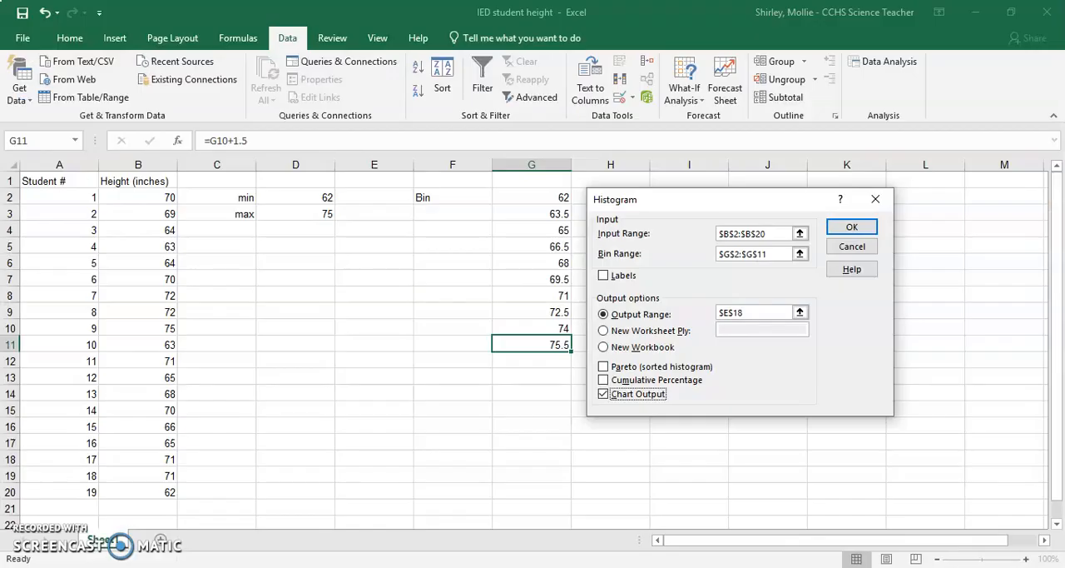
{"action": "left_click", "coordinate": [846, 232]}
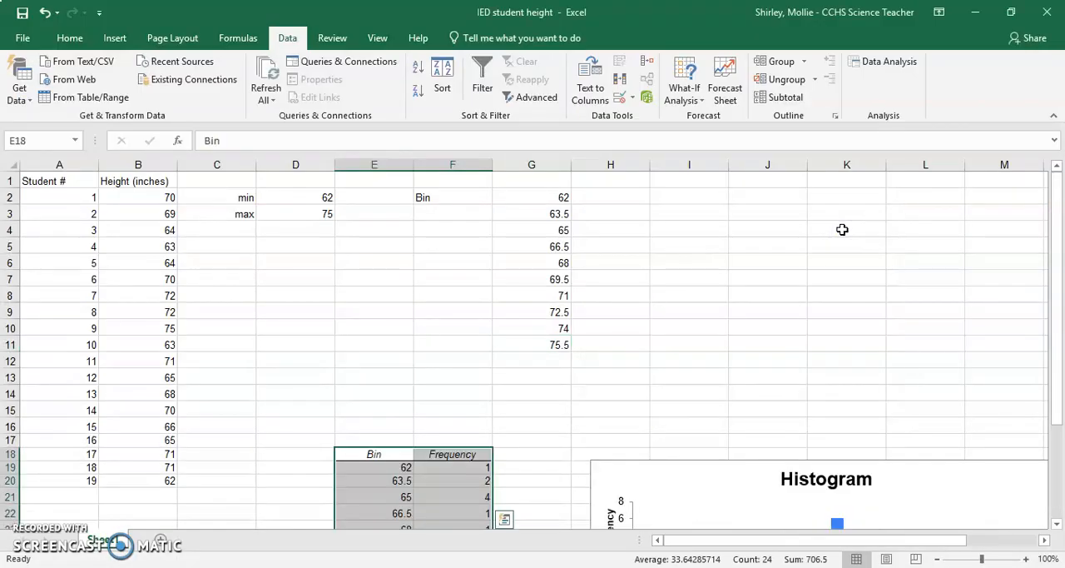
Step: Make the histogram chart taller by extending its upper edge to row 14
{"action": "scroll", "coordinate": [575, 468], "scroll_direction": "down", "scroll_amount": 3}
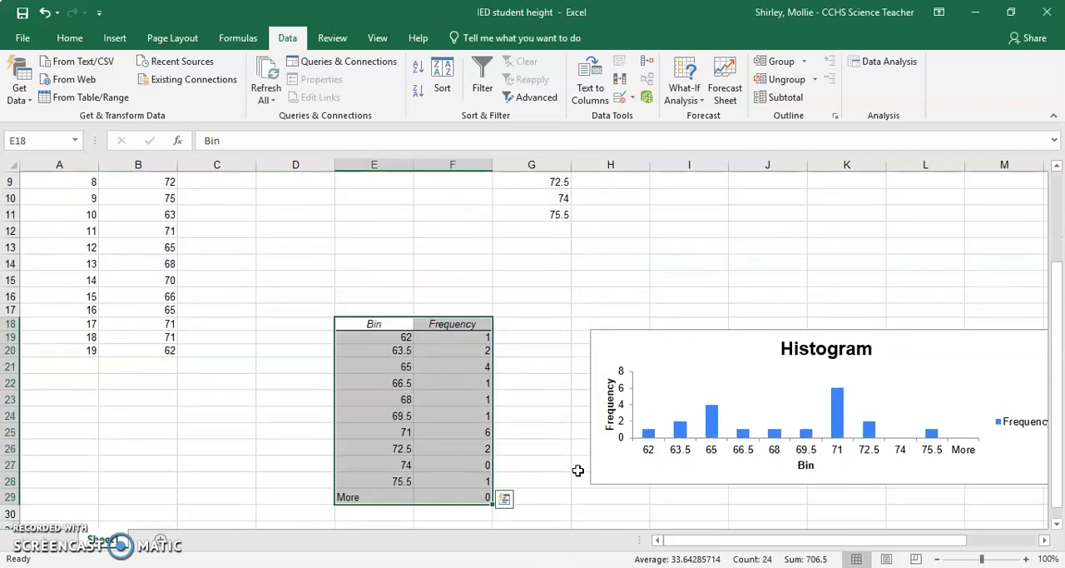
{"action": "left_click", "coordinate": [397, 323]}
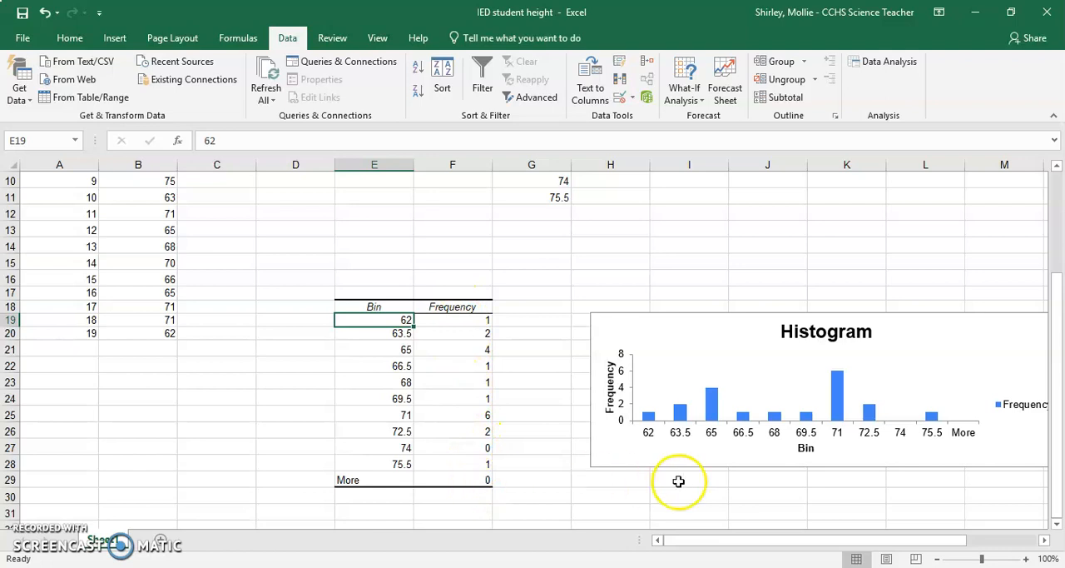
{"action": "left_click_drag", "start_coordinate": [699, 542], "coordinate": [744, 544]}
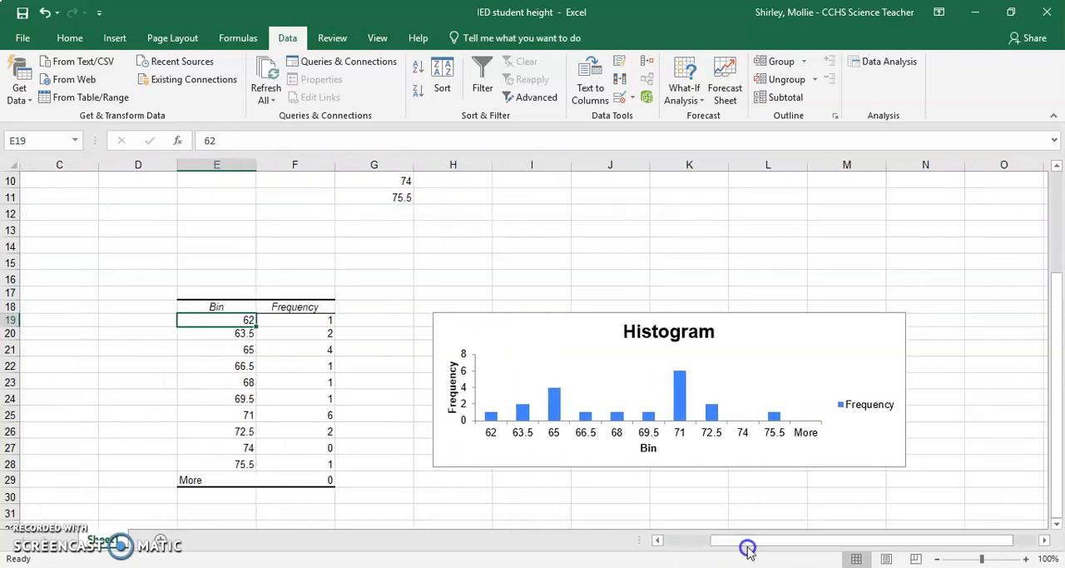
{"action": "left_click", "coordinate": [680, 315]}
{"action": "left_click_drag", "start_coordinate": [671, 312], "coordinate": [670, 244]}
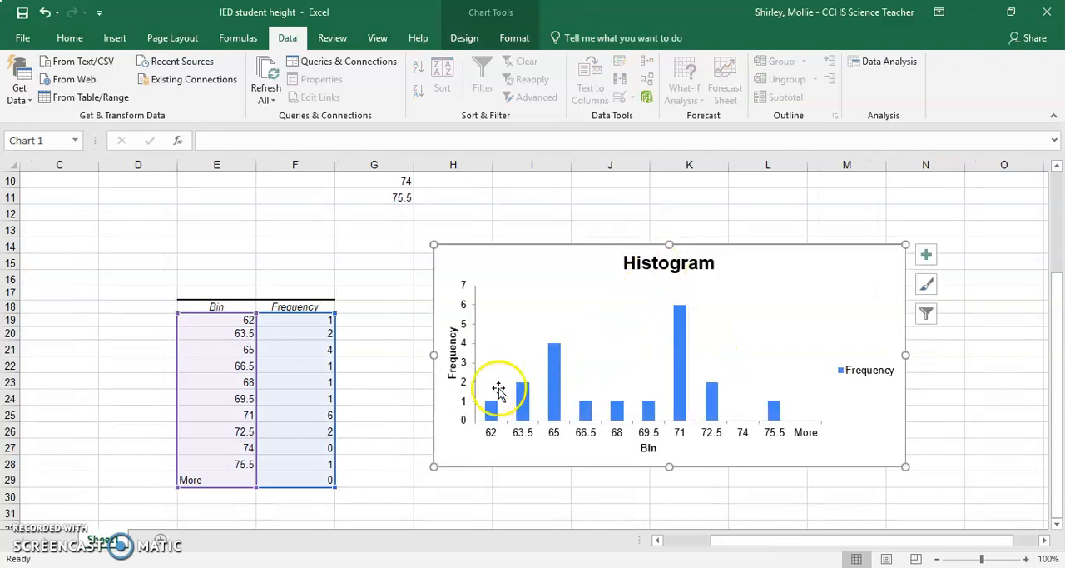